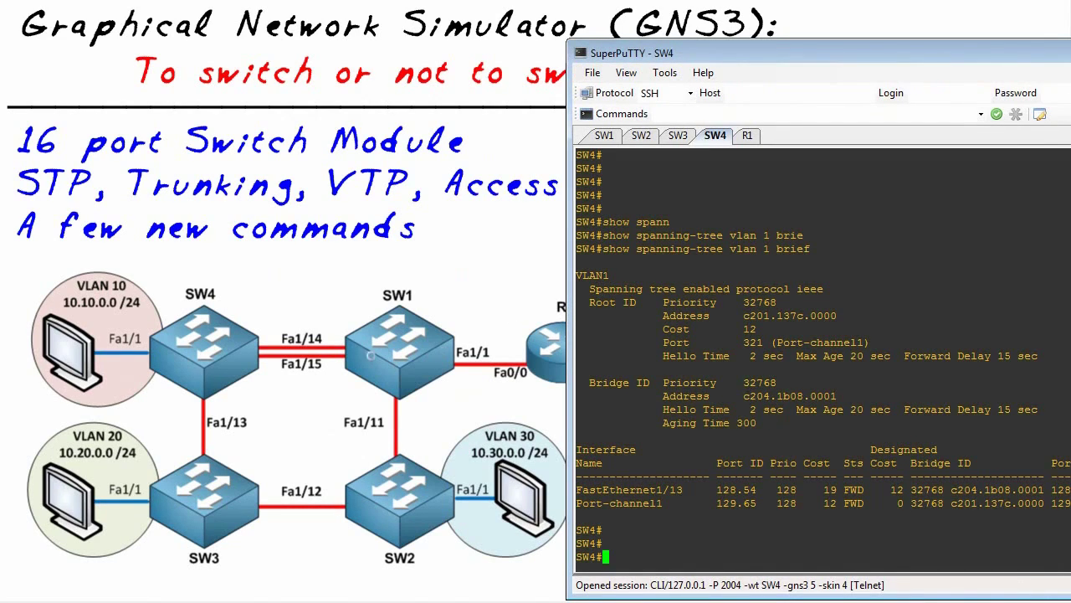
Run 'show int trunk' on SW4 to list Fa1/13 and Po1 trunking 802.1q with VLANs 1,10,20,30.
{"action": "key", "text": "Return"}
{"action": "key", "text": "Return"}
{"action": "key", "text": "Return"}
{"action": "key", "text": "Return"}
{"action": "key", "text": "Return"}
{"action": "key", "text": "Return"}
{"action": "key", "text": "Return"}
{"action": "key", "text": "Return"}
{"action": "key", "text": "Return"}
{"action": "key", "text": "Return"}
{"action": "key", "text": "Return"}
{"action": "key", "text": "Return"}
{"action": "key", "text": "Return"}
{"action": "key", "text": "Return"}
{"action": "key", "text": "Return"}
{"action": "key", "text": "Return"}
{"action": "key", "text": "Return"}
{"action": "key", "text": "Return"}
{"action": "key", "text": "Return"}
{"action": "key", "text": "Return"}
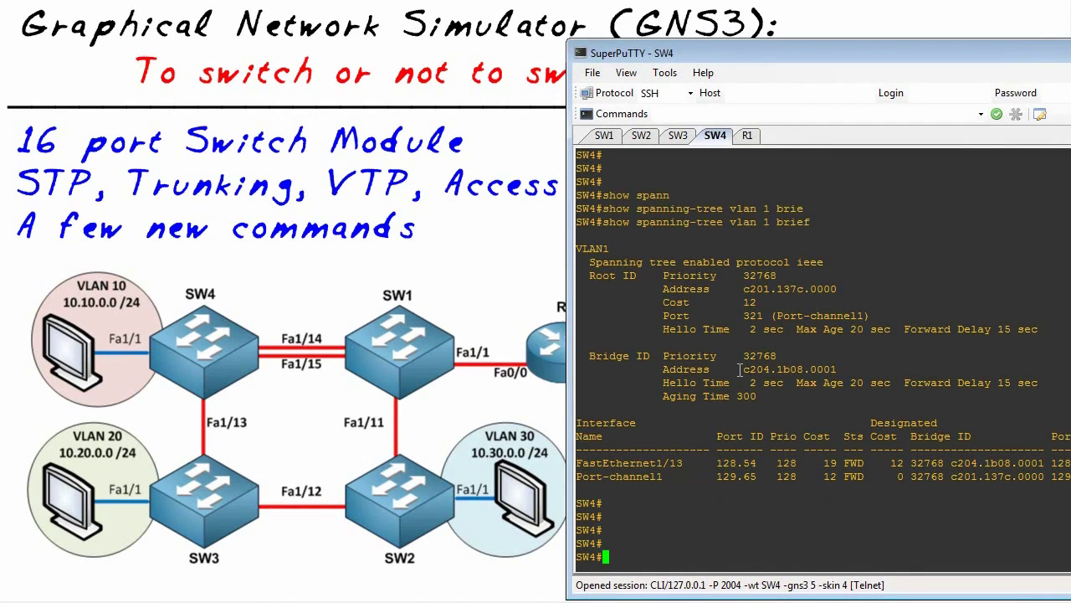
{"action": "key", "text": "Return"}
{"action": "key", "text": "Return"}
{"action": "key", "text": "Return"}
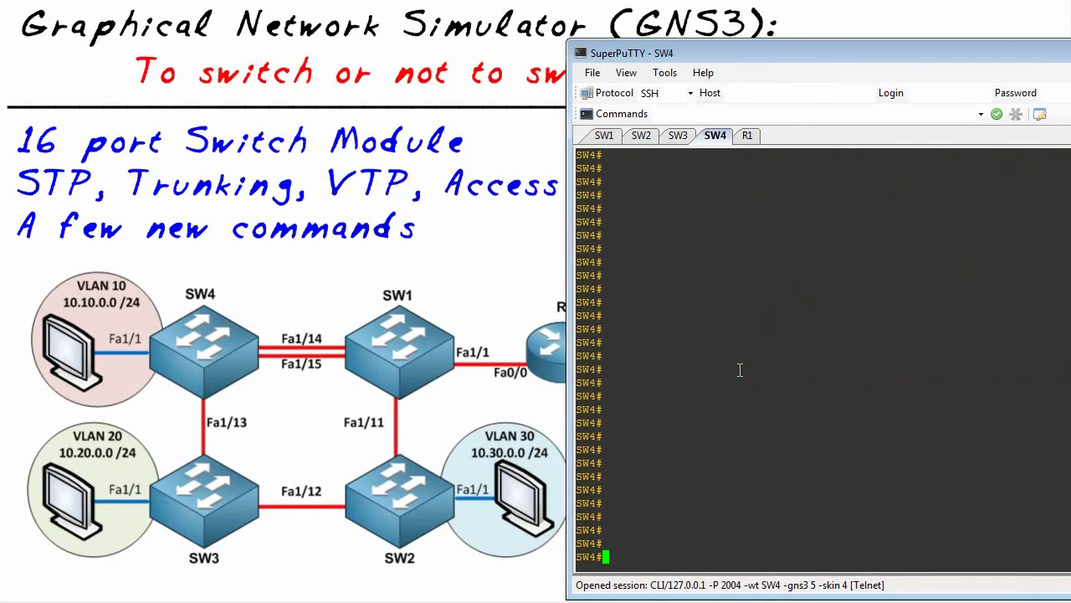
{"action": "type", "text": "show int trunk"}
{"action": "key", "text": "Return"}
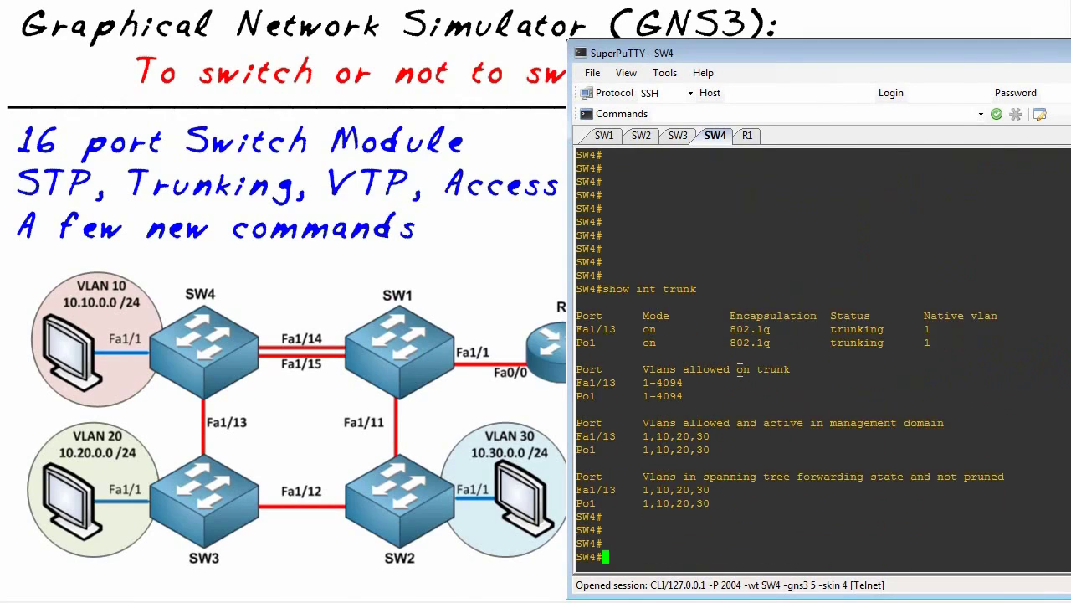
{"action": "key", "text": "Return"}
{"action": "key", "text": "Return"}
{"action": "key", "text": "Return"}
{"action": "key", "text": "Return"}
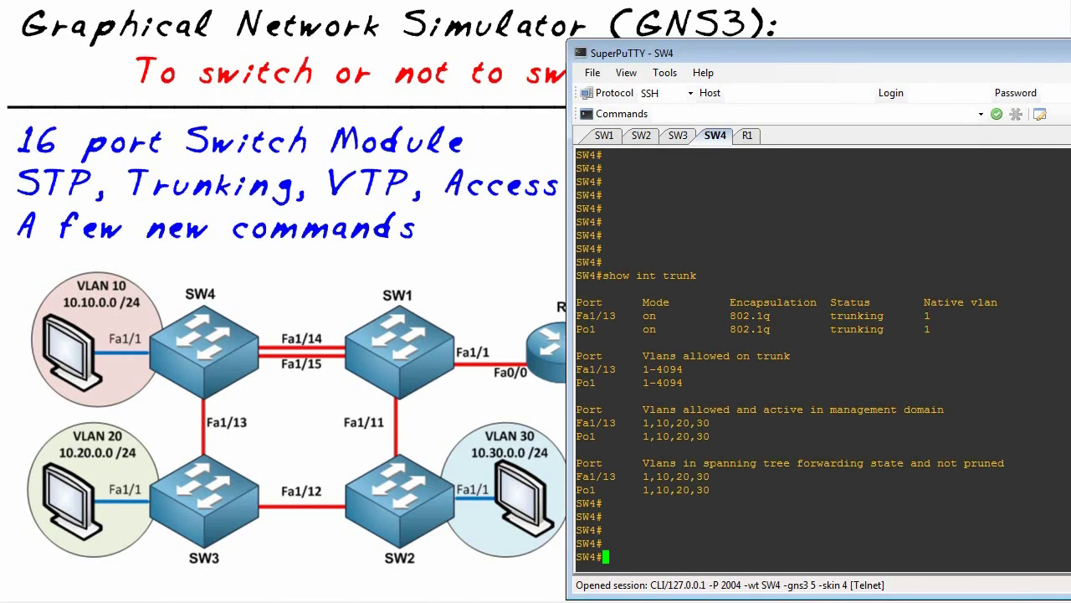
Circle SW4 and its Fa1/13 link on the diagram, then clear the annotation.
{"action": "key", "text": "alt+Tab"}
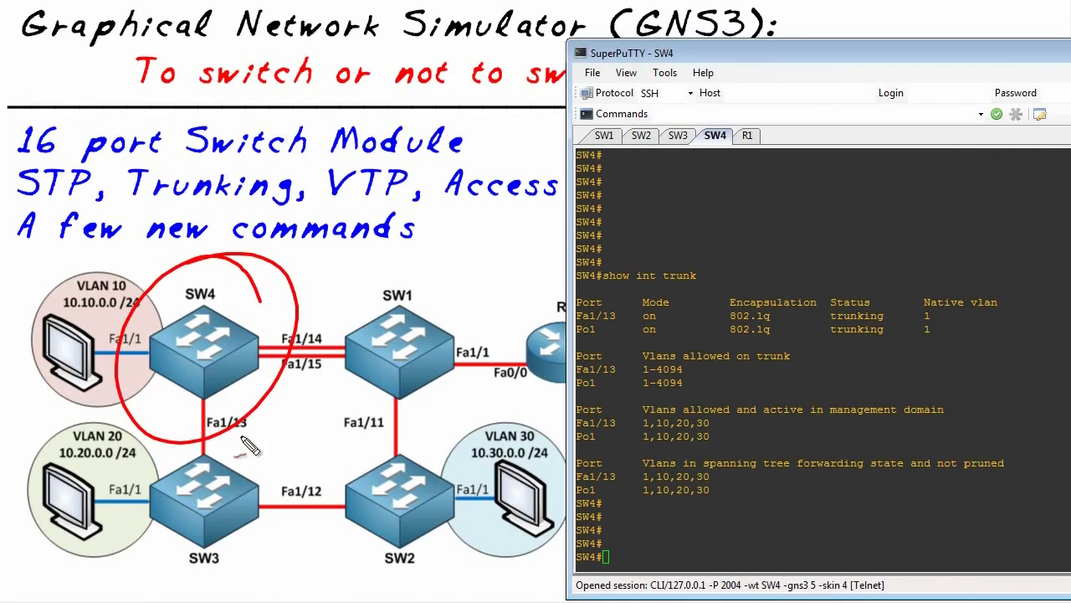
{"action": "mouse_move", "coordinate": [261, 414]}
{"action": "left_mouse_down"}
{"action": "mouse_move", "coordinate": [184, 427]}
{"action": "mouse_move", "coordinate": [219, 462]}
{"action": "left_mouse_up"}
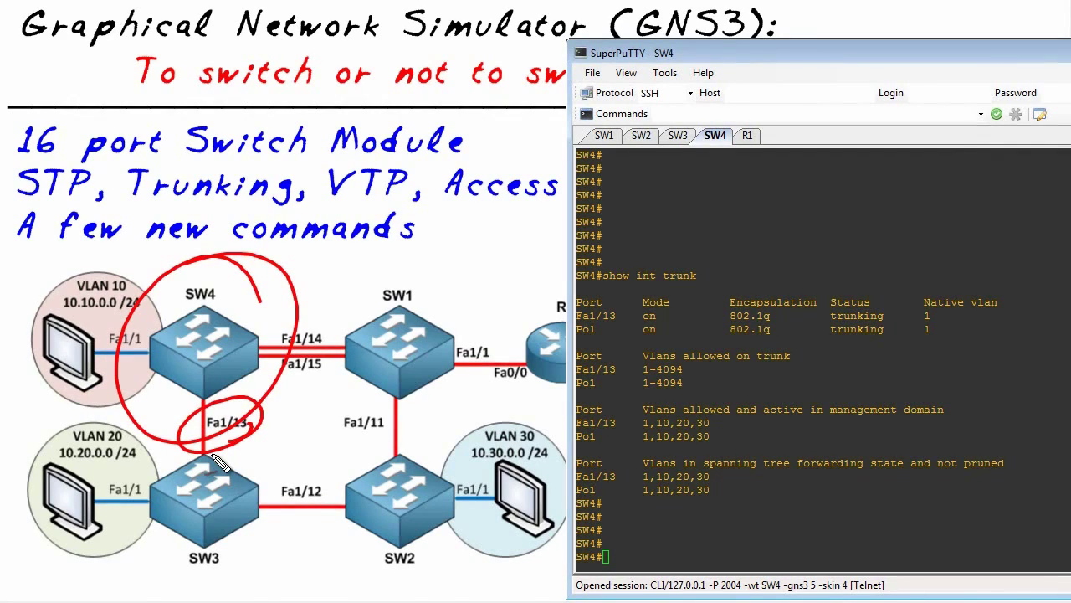
{"action": "key", "text": "Escape"}
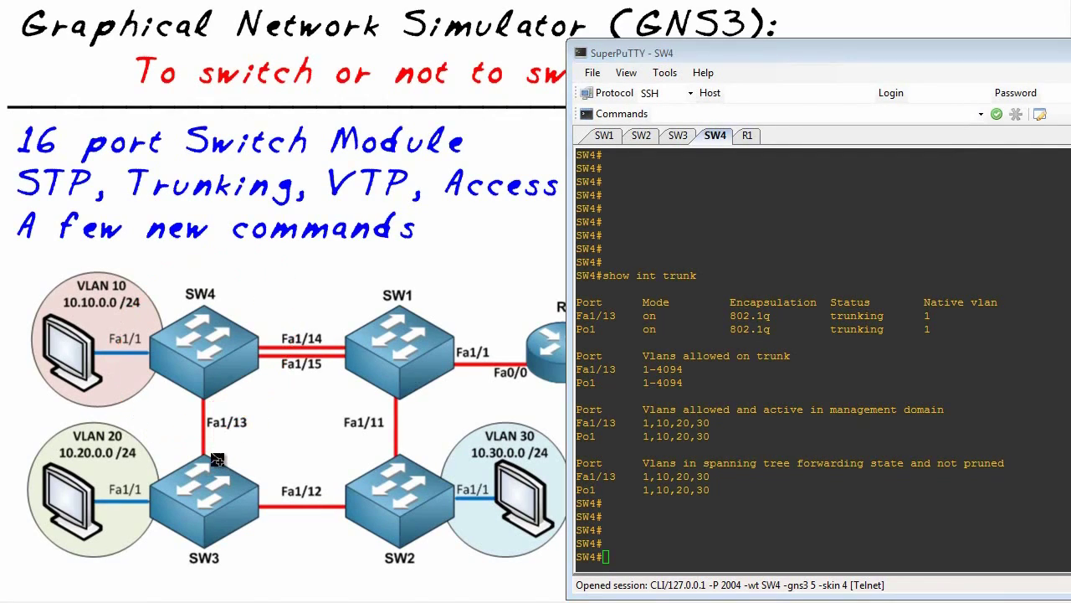
Run 'show int fa 1/13 switchport' on SW4 using Tab completion.
{"action": "left_click", "coordinate": [878, 366]}
{"action": "type", "text": "show int fa "}
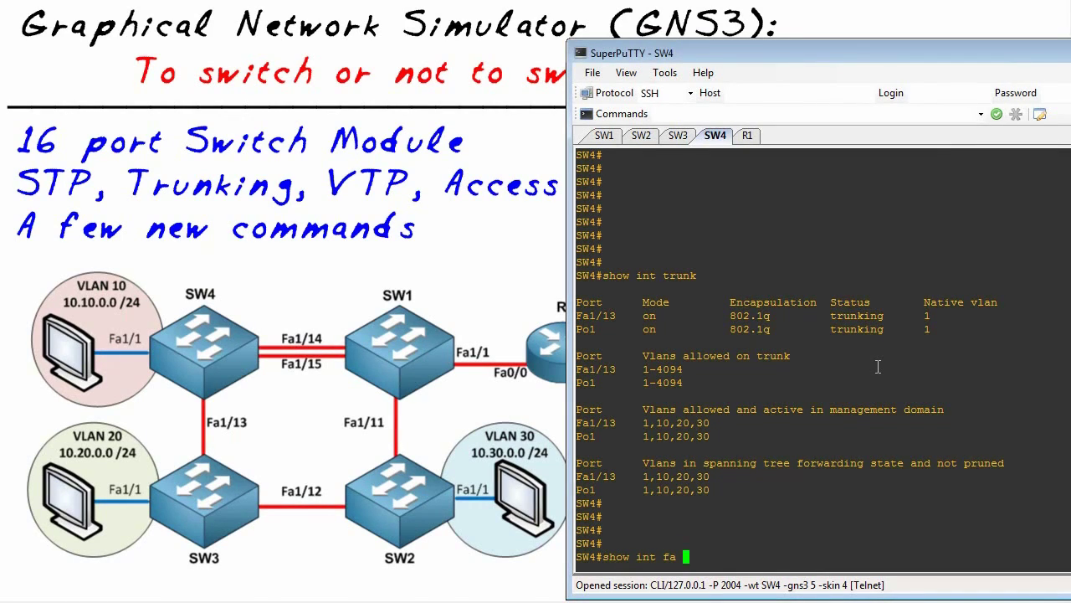
{"action": "type", "text": "1/13 swit"}
{"action": "key", "text": "Tab"}
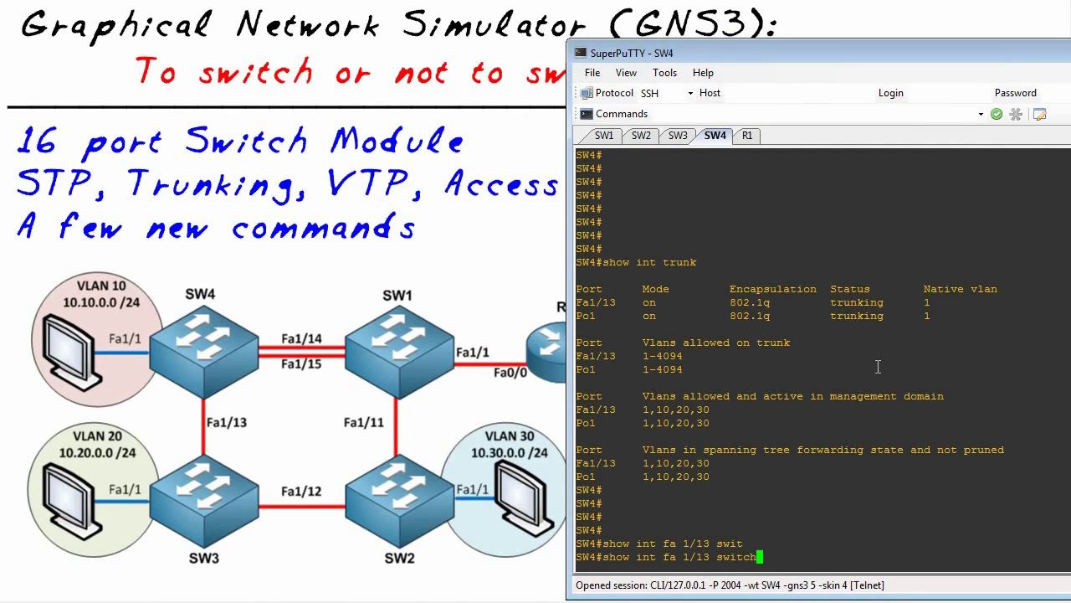
{"action": "type", "text": "p"}
{"action": "key", "text": "Tab"}
{"action": "key", "text": "Return"}
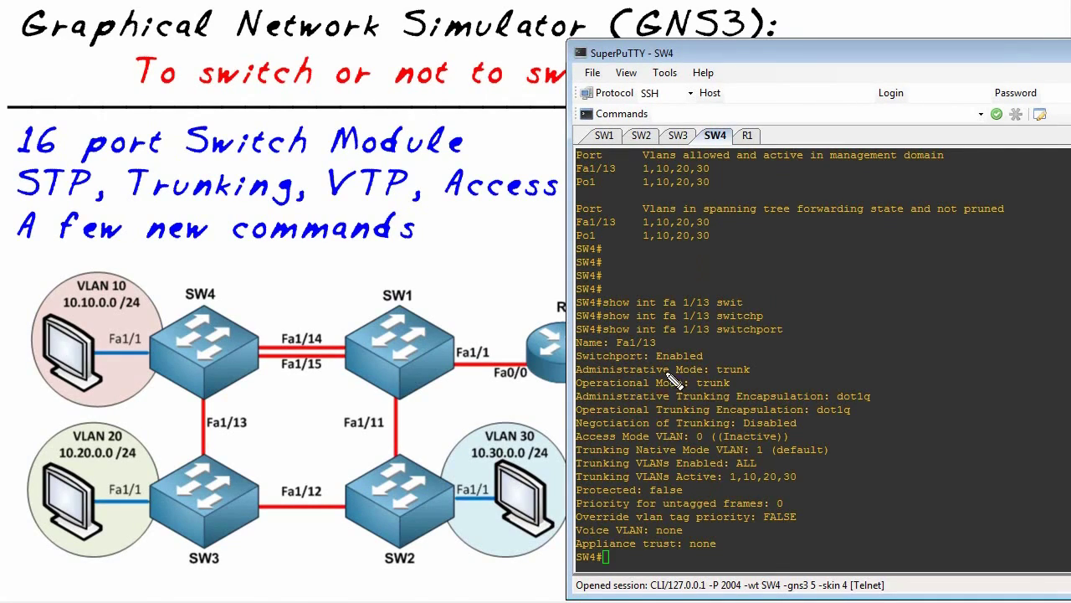
Circle the trunk administrative/operational modes and the dot1q encapsulation, then clear the drawings.
{"action": "mouse_move", "coordinate": [593, 381]}
{"action": "left_mouse_down"}
{"action": "mouse_move", "coordinate": [736, 381]}
{"action": "mouse_move", "coordinate": [640, 394]}
{"action": "mouse_move", "coordinate": [771, 390]}
{"action": "mouse_move", "coordinate": [609, 396]}
{"action": "mouse_move", "coordinate": [698, 405]}
{"action": "left_mouse_up"}
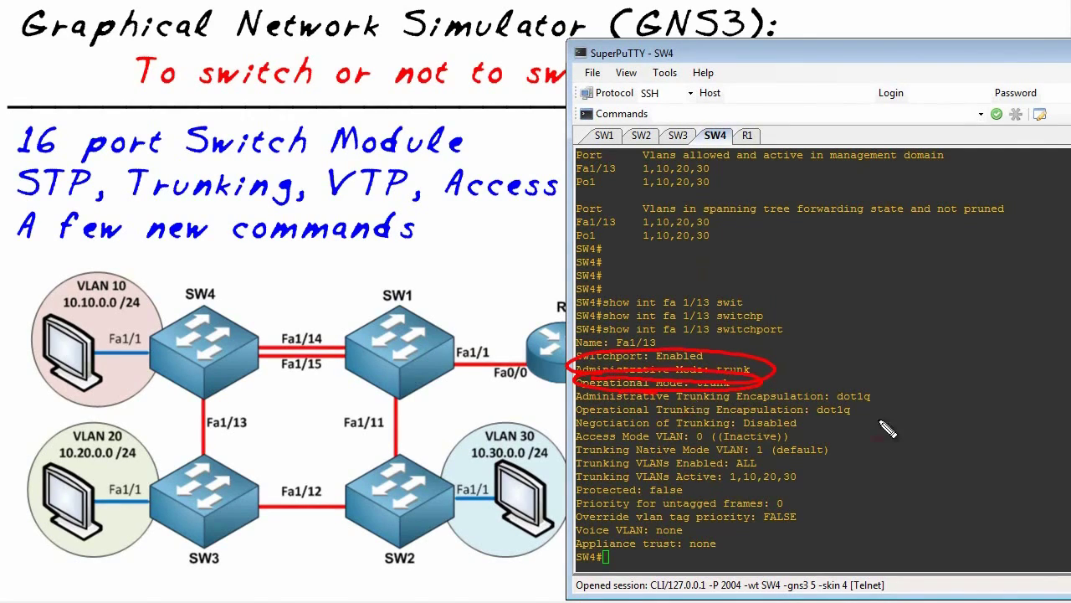
{"action": "left_click_drag", "start_coordinate": [899, 387], "coordinate": [878, 411]}
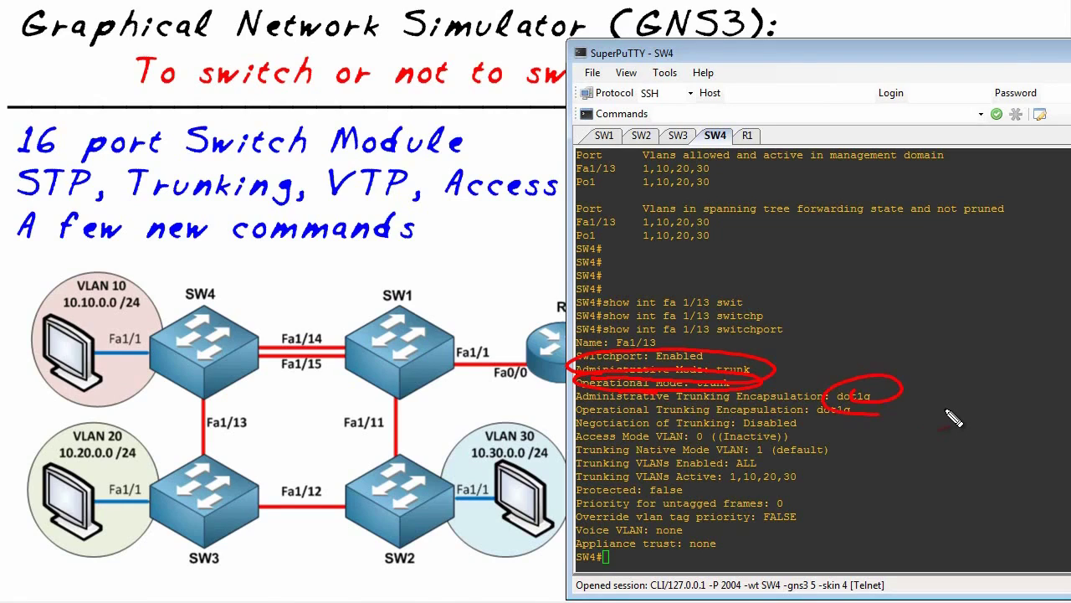
{"action": "key", "text": "Escape"}
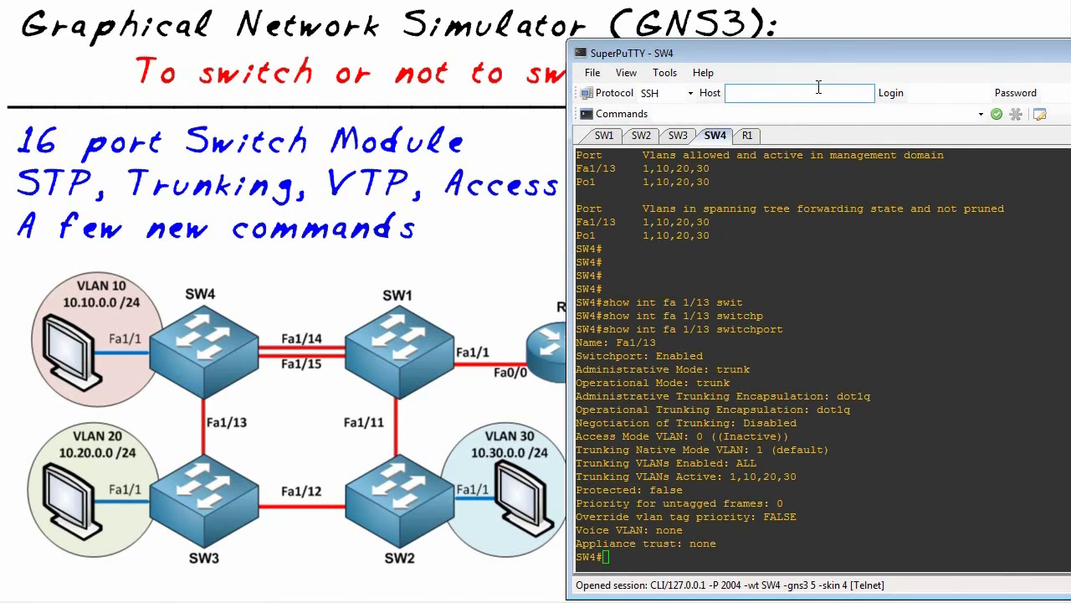
Enter 'show vtp status' at a fresh SW4 prompt.
{"action": "left_click", "coordinate": [1045, 248]}
{"action": "key", "text": "Return"}
{"action": "key", "text": "Return"}
{"action": "key", "text": "Return"}
{"action": "key", "text": "Return"}
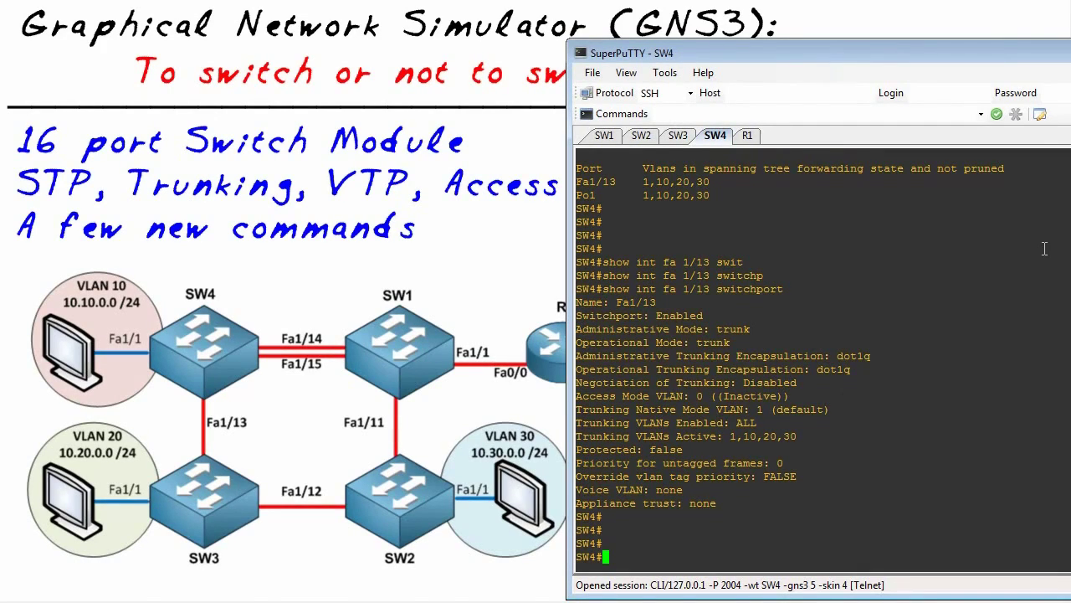
{"action": "type", "text": "show vtp status"}
Run 'show vtp status' and 'show int vlan 1' on SW4, showing 10.0.0.104/24.
{"action": "key", "text": "Return"}
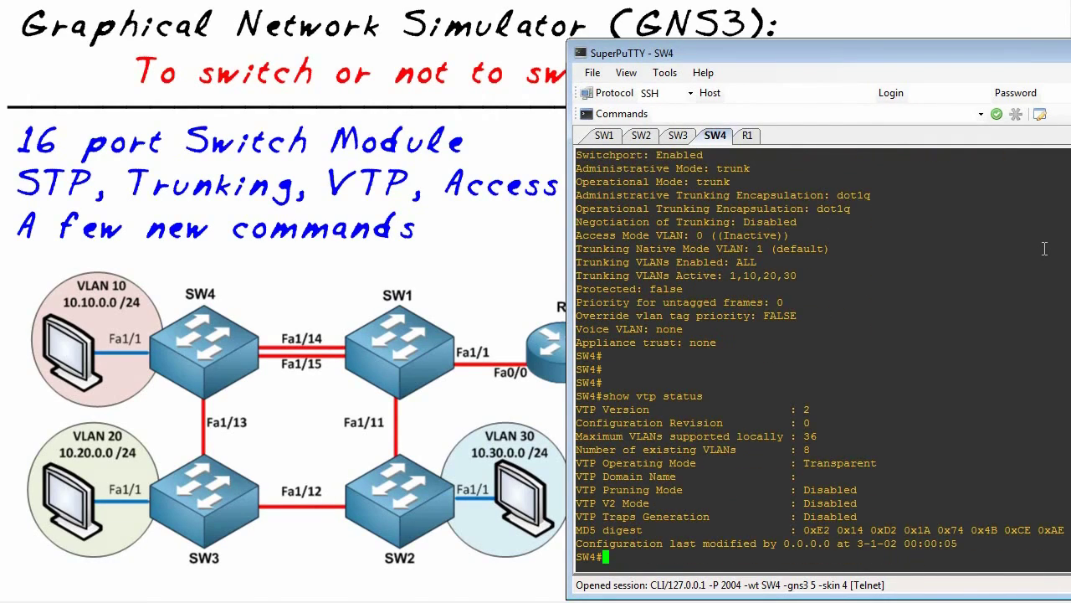
{"action": "key", "text": "Return"}
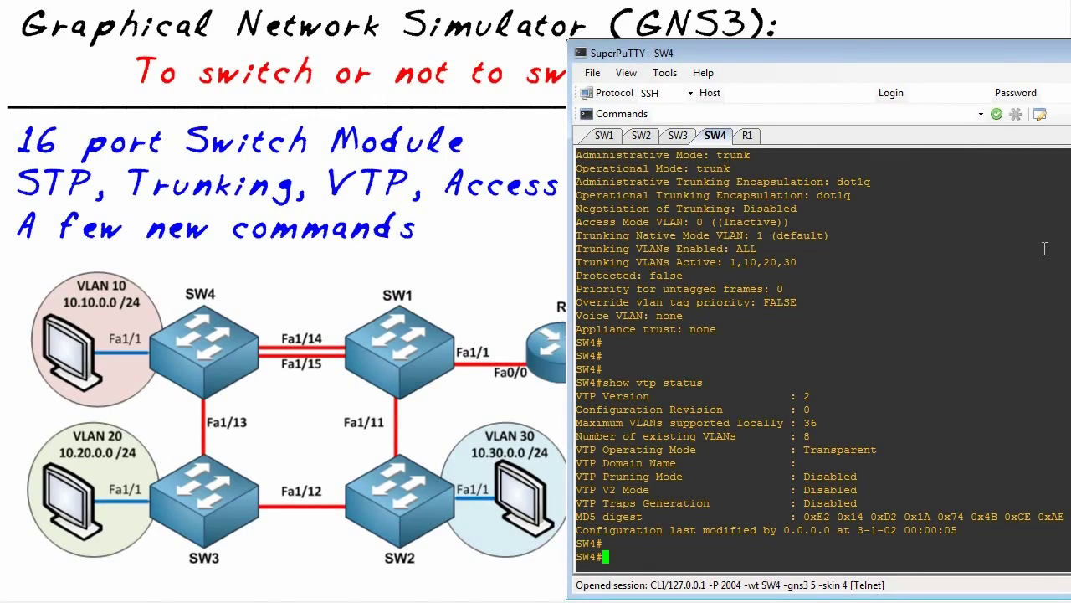
{"action": "key", "text": "Return"}
{"action": "key", "text": "Return"}
{"action": "type", "text": "show "}
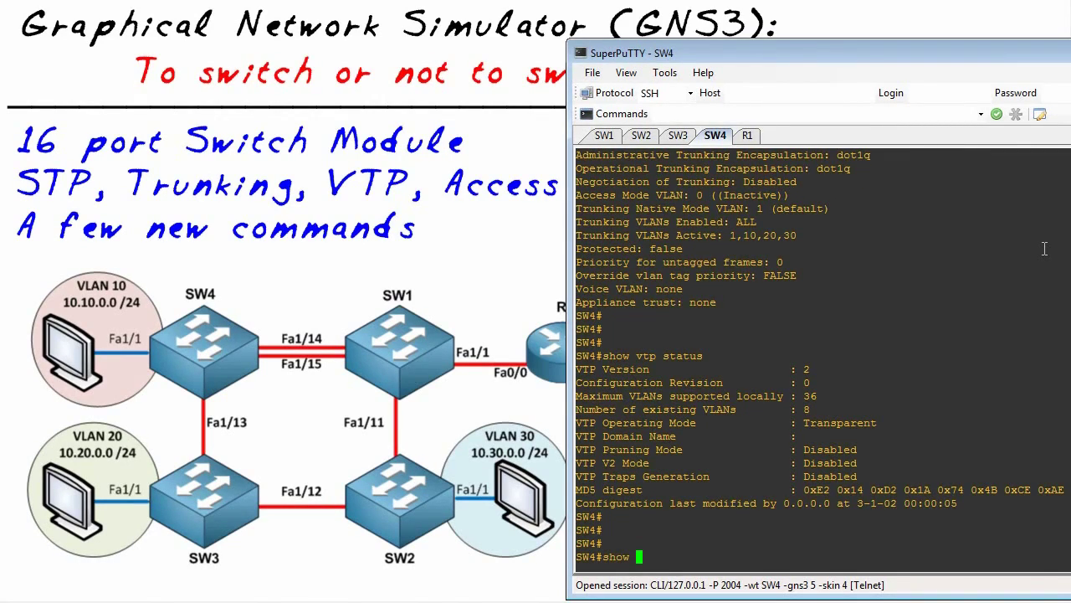
{"action": "type", "text": "int vlan 1"}
{"action": "key", "text": "Return"}
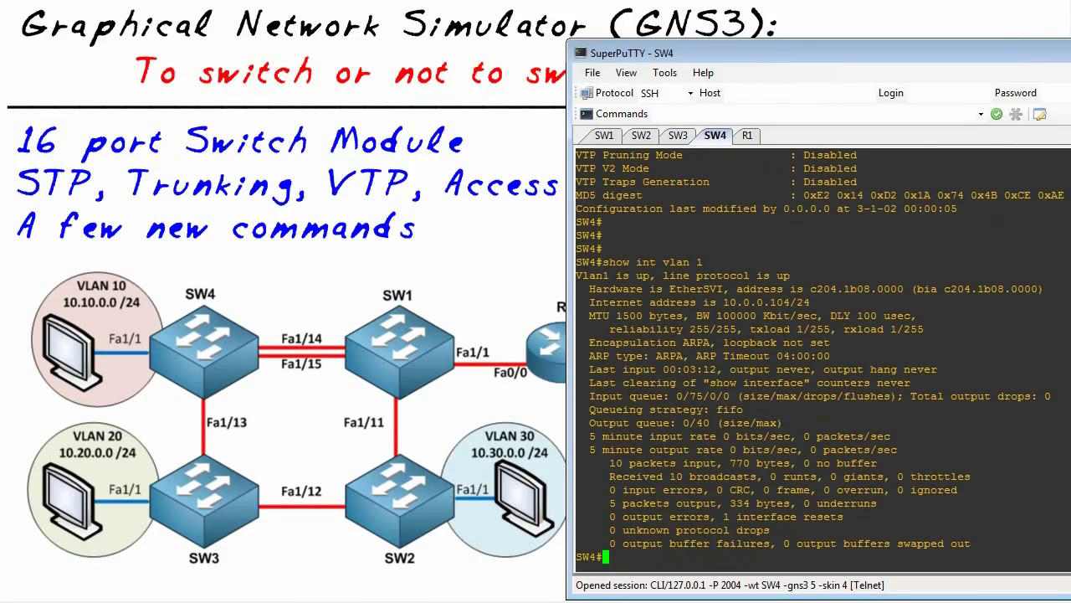
Circle the 10.0.0.104/24 address, draw arrows at SW4, then circle 'A few new commands'.
{"action": "mouse_move", "coordinate": [732, 312]}
{"action": "left_mouse_down"}
{"action": "mouse_move", "coordinate": [794, 314]}
{"action": "mouse_move", "coordinate": [778, 297]}
{"action": "mouse_move", "coordinate": [749, 322]}
{"action": "left_mouse_up"}
{"action": "mouse_move", "coordinate": [314, 278]}
{"action": "left_mouse_down"}
{"action": "mouse_move", "coordinate": [251, 329]}
{"action": "mouse_move", "coordinate": [278, 326]}
{"action": "left_mouse_up"}
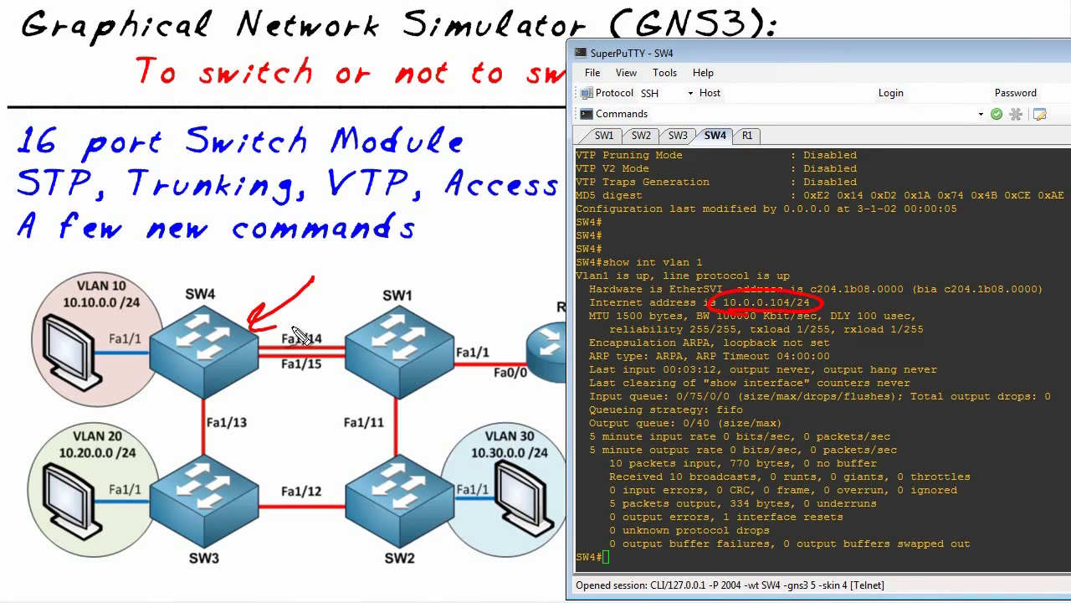
{"action": "mouse_move", "coordinate": [251, 266]}
{"action": "left_mouse_down"}
{"action": "mouse_move", "coordinate": [225, 317]}
{"action": "mouse_move", "coordinate": [251, 306]}
{"action": "left_mouse_up"}
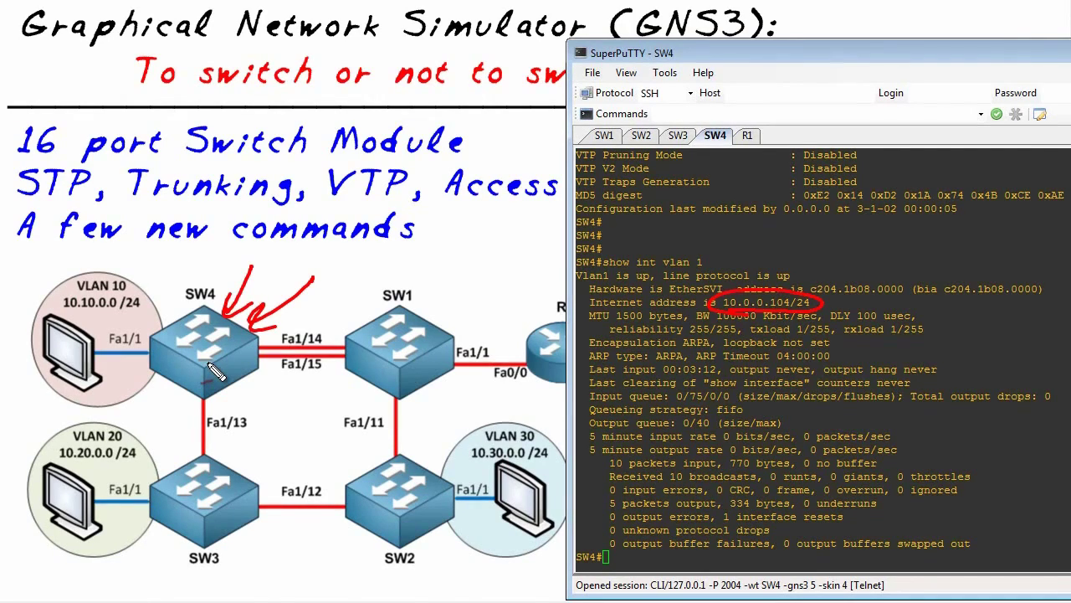
{"action": "key", "text": "ctrl+z"}
{"action": "key", "text": "ctrl+z"}
{"action": "key", "text": "ctrl+z"}
{"action": "key", "text": "ctrl+z"}
{"action": "key", "text": "ctrl+z"}
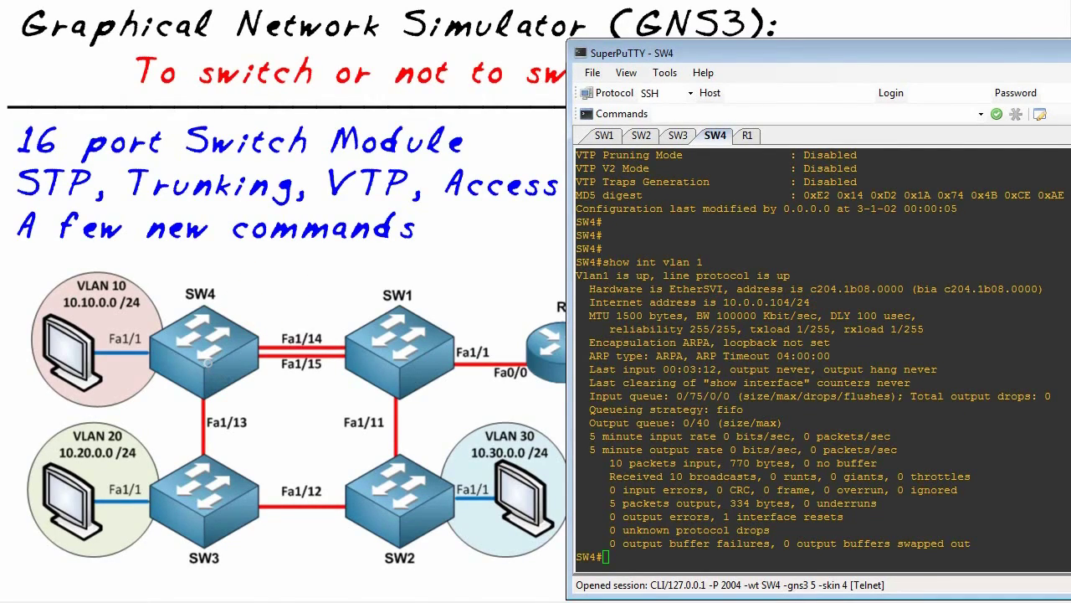
{"action": "mouse_move", "coordinate": [47, 249]}
{"action": "left_mouse_down"}
{"action": "mouse_move", "coordinate": [159, 266]}
{"action": "mouse_move", "coordinate": [251, 196]}
{"action": "left_mouse_up"}
{"action": "left_click_drag", "start_coordinate": [117, 198], "coordinate": [105, 283]}
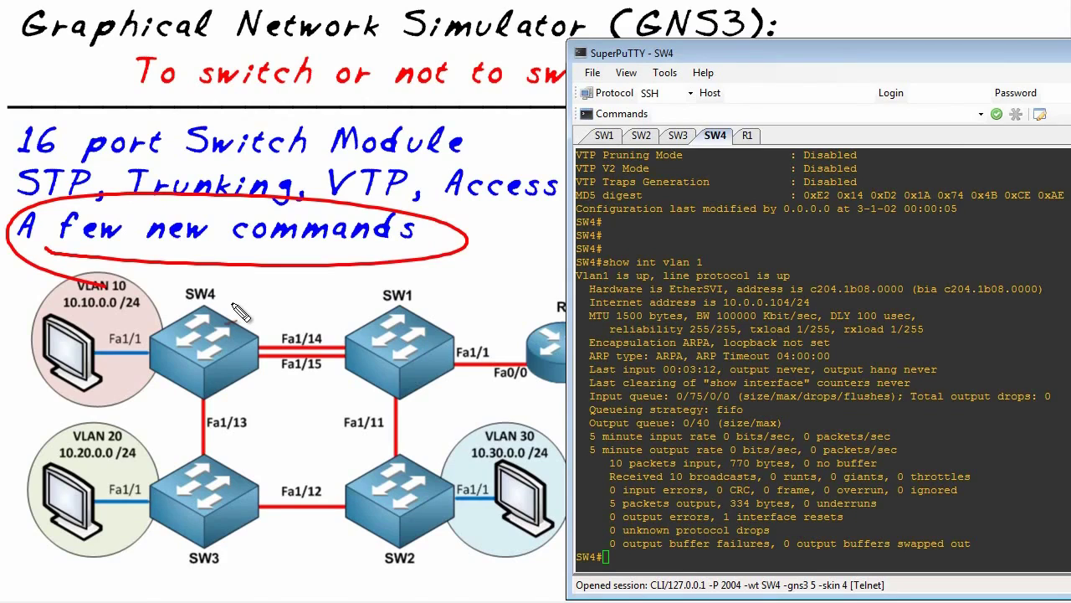
{"action": "left_click", "coordinate": [700, 373]}
After 'show vlan brief' is rejected, run 'show vlan-switch' on SW4 and page through it.
{"action": "key", "text": "Return"}
{"action": "key", "text": "Return"}
{"action": "type", "text": "sh"}
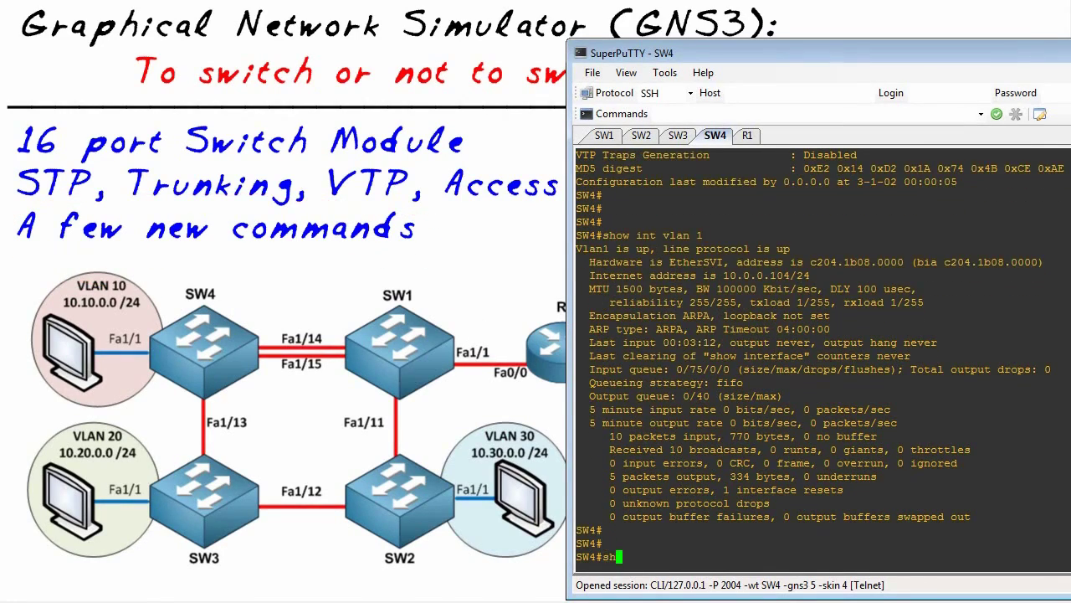
{"action": "type", "text": "ow vlan brief"}
{"action": "key", "text": "Return"}
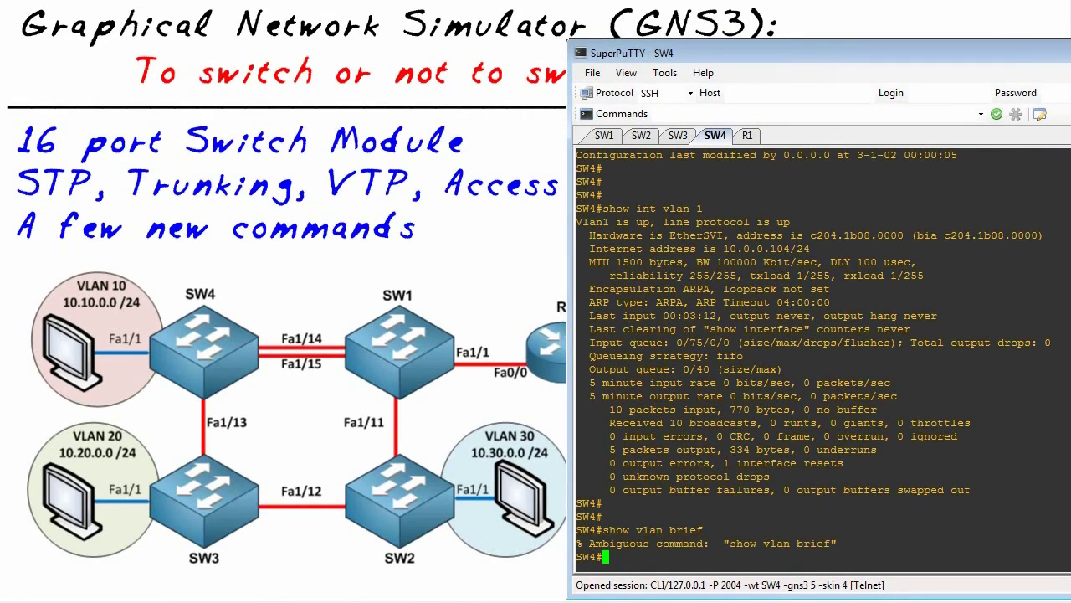
{"action": "type", "text": "show v"}
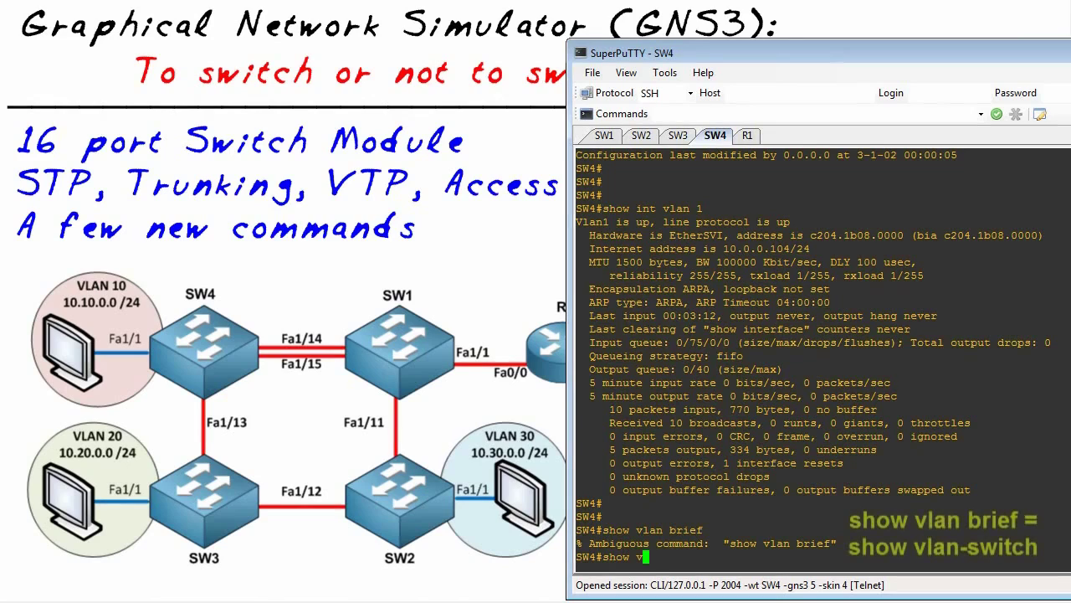
{"action": "type", "text": "lan-sw"}
{"action": "key", "text": "Tab"}
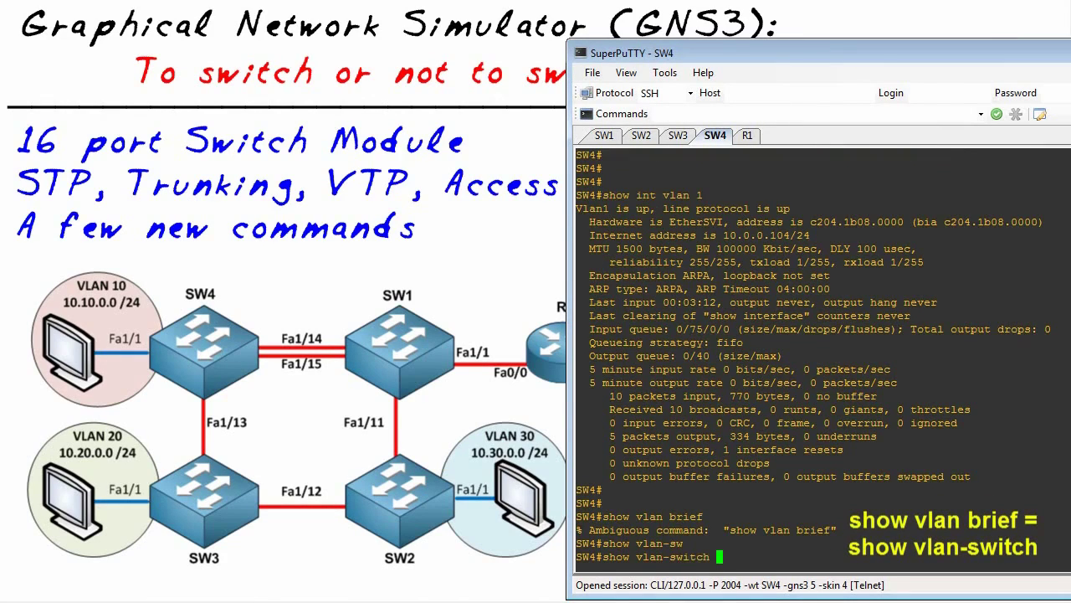
{"action": "key", "text": "Return"}
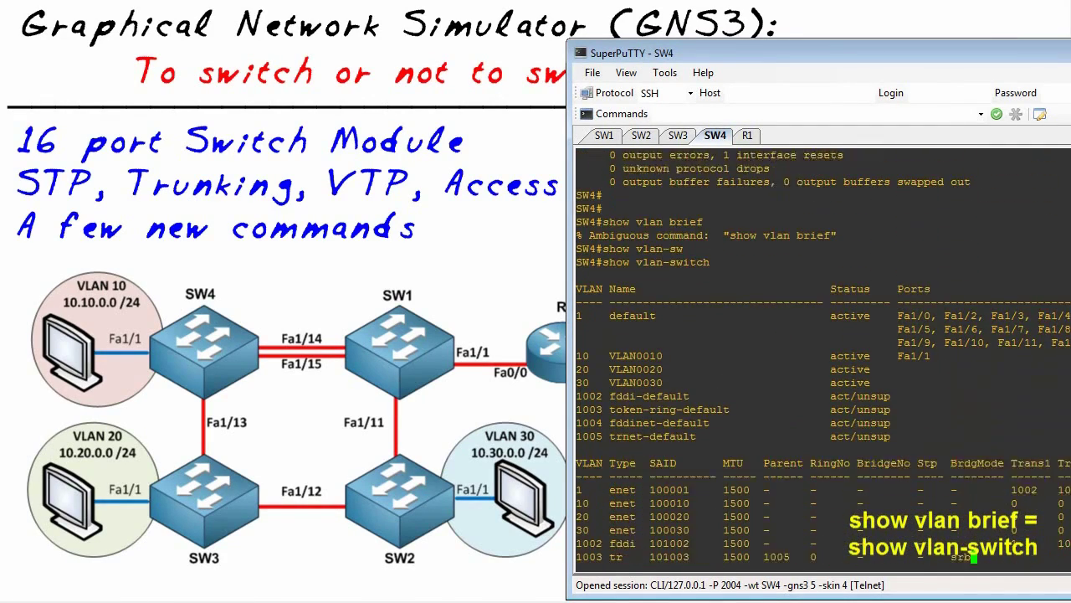
{"action": "key", "text": "space"}
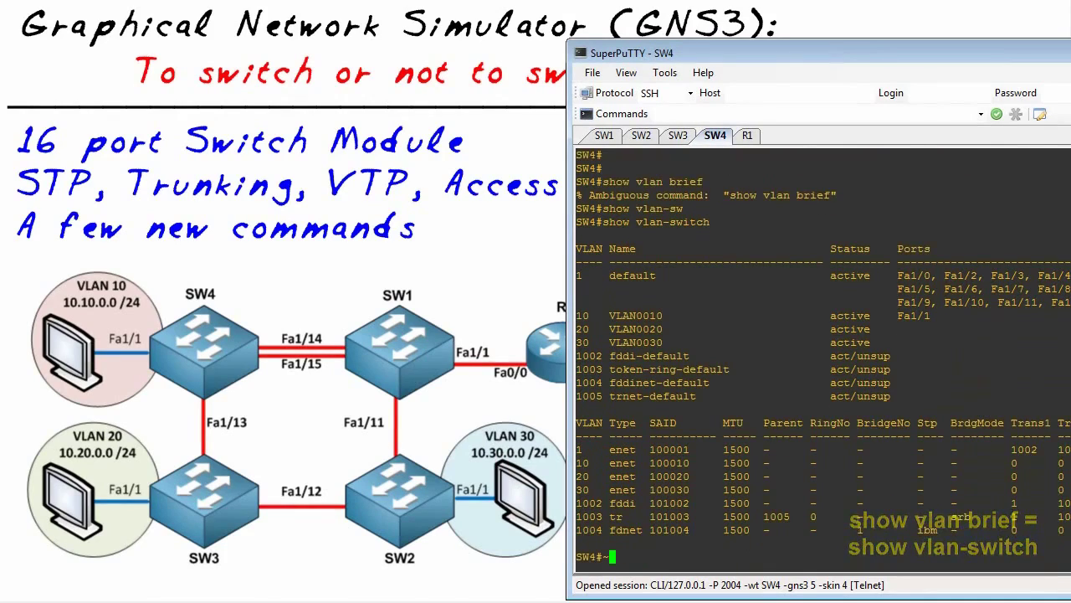
Annotate the VLAN IDs 1, 10, 20, 30, the VLAN0010–Fa1/1 row and diagram, then clear.
{"action": "key", "text": "ctrl+2"}
{"action": "mouse_move", "coordinate": [719, 211]}
{"action": "left_mouse_down"}
{"action": "mouse_move", "coordinate": [694, 231]}
{"action": "mouse_move", "coordinate": [658, 236]}
{"action": "mouse_move", "coordinate": [651, 219]}
{"action": "mouse_move", "coordinate": [690, 231]}
{"action": "left_mouse_up"}
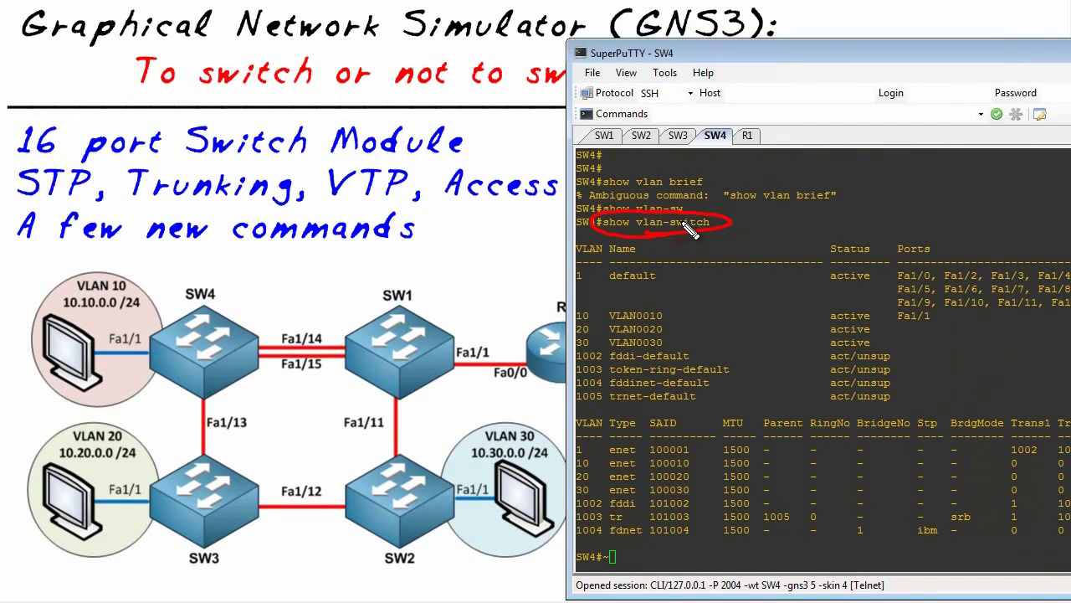
{"action": "mouse_move", "coordinate": [603, 343]}
{"action": "left_mouse_down"}
{"action": "mouse_move", "coordinate": [591, 361]}
{"action": "mouse_move", "coordinate": [608, 293]}
{"action": "left_mouse_up"}
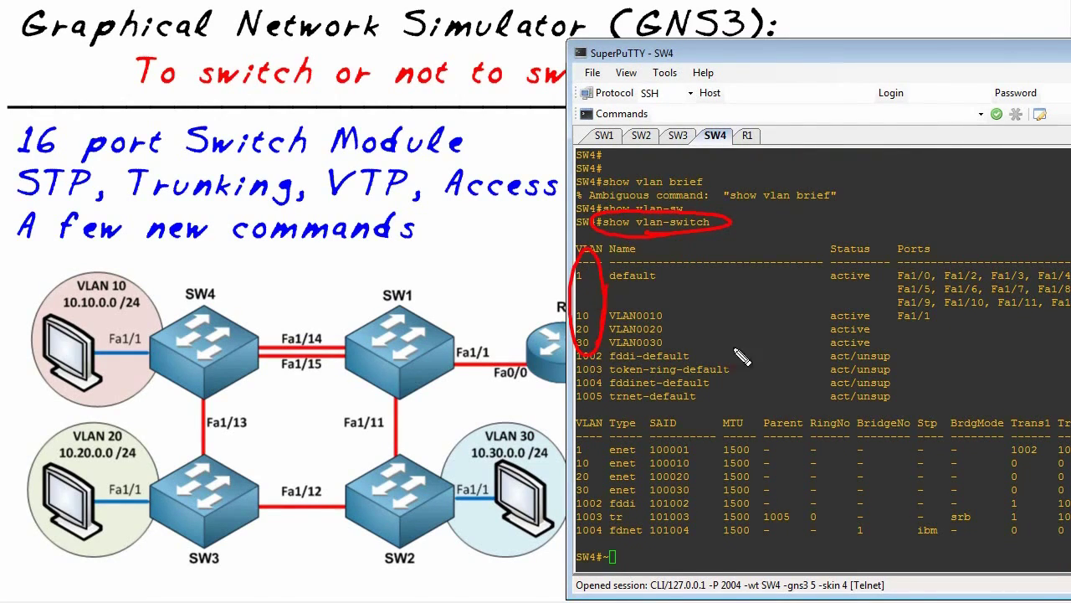
{"action": "mouse_move", "coordinate": [1008, 311]}
{"action": "left_mouse_down"}
{"action": "mouse_move", "coordinate": [1015, 264]}
{"action": "mouse_move", "coordinate": [1000, 306]}
{"action": "left_mouse_up"}
{"action": "left_click_drag", "start_coordinate": [668, 317], "coordinate": [830, 316]}
{"action": "left_click_drag", "start_coordinate": [939, 317], "coordinate": [956, 316]}
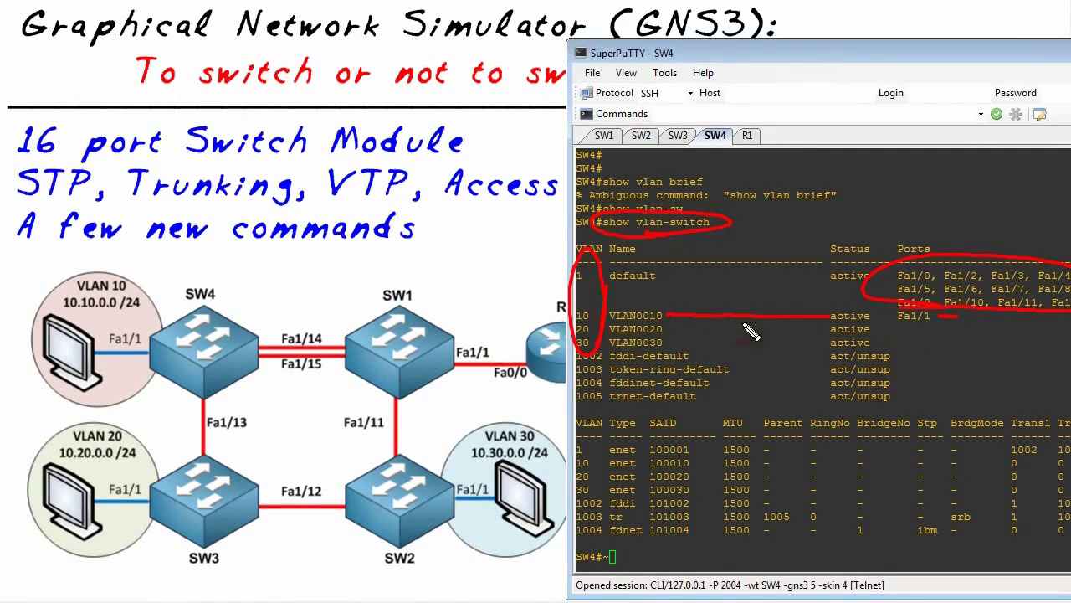
{"action": "mouse_move", "coordinate": [107, 299]}
{"action": "left_mouse_down"}
{"action": "mouse_move", "coordinate": [97, 282]}
{"action": "mouse_move", "coordinate": [126, 333]}
{"action": "mouse_move", "coordinate": [145, 327]}
{"action": "left_mouse_up"}
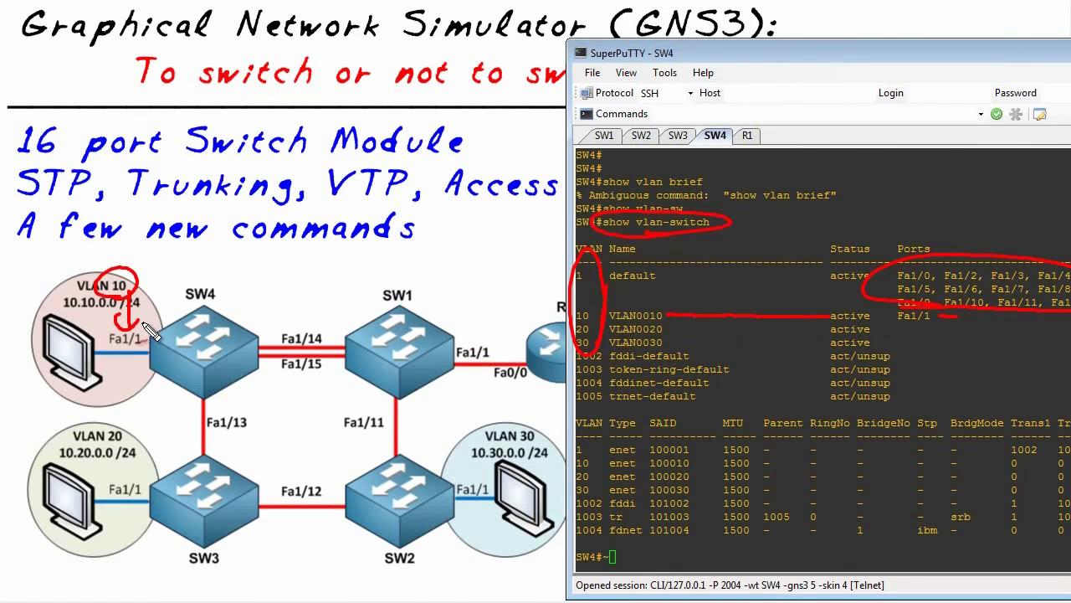
{"action": "key", "text": "Escape"}
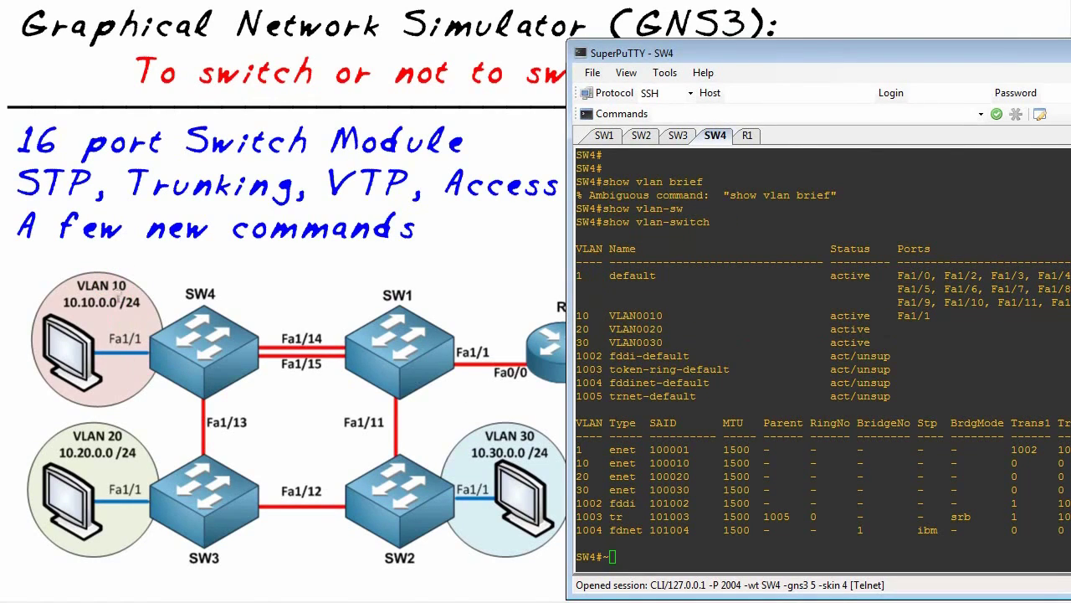
Run 'show spanning-tree vlan 1' on SW4 using Tab completion.
{"action": "left_click", "coordinate": [978, 403]}
{"action": "key", "text": "Return"}
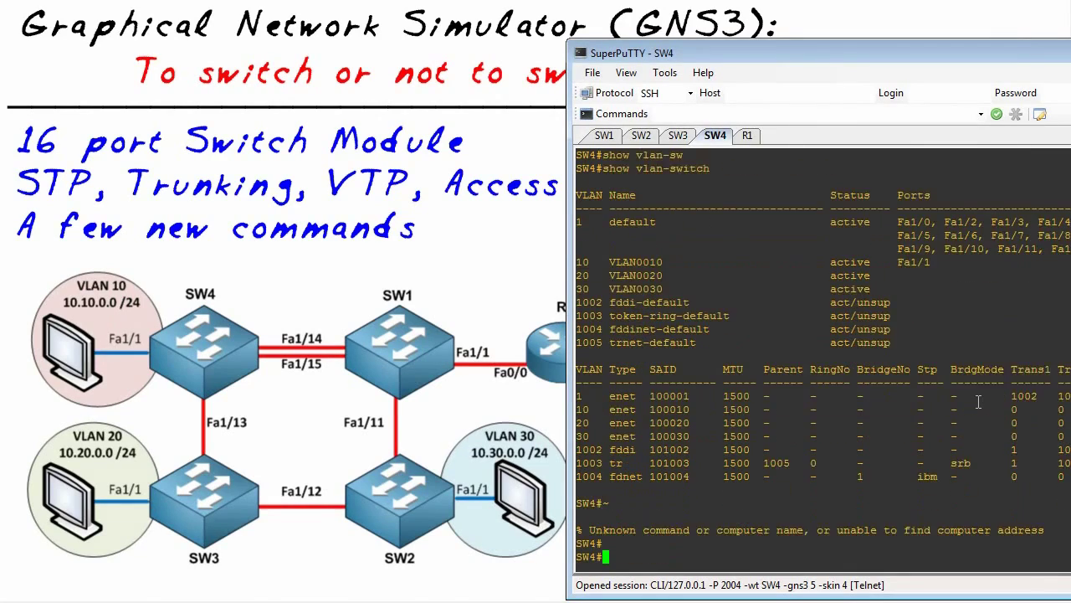
{"action": "key", "text": "Return"}
{"action": "key", "text": "Return"}
{"action": "type", "text": "show spann"}
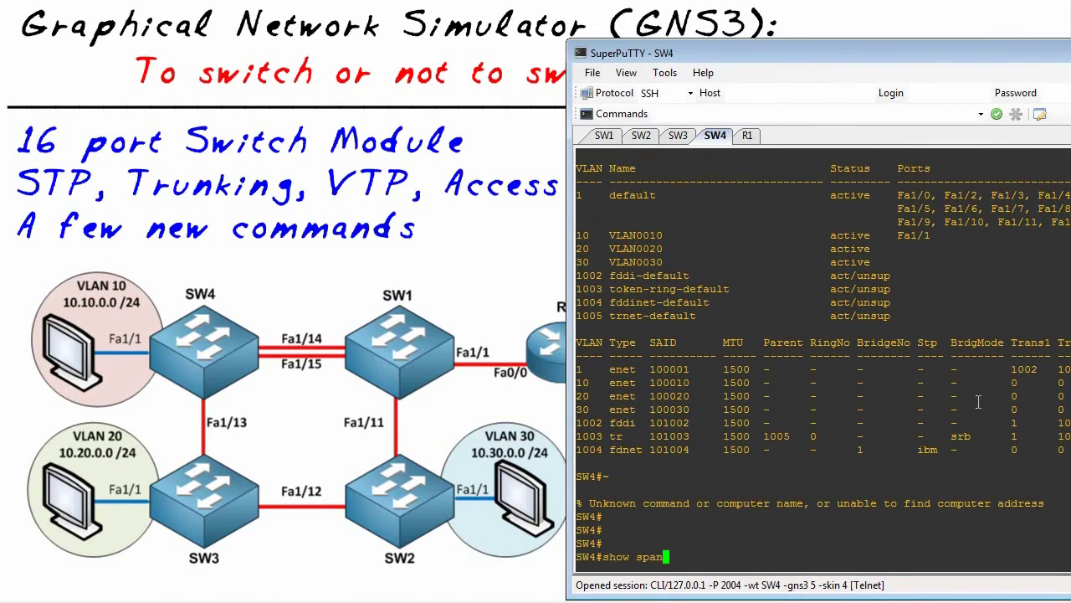
{"action": "key", "text": "Tab"}
{"action": "type", "text": "vlan 12"}
{"action": "key", "text": "BackSpace"}
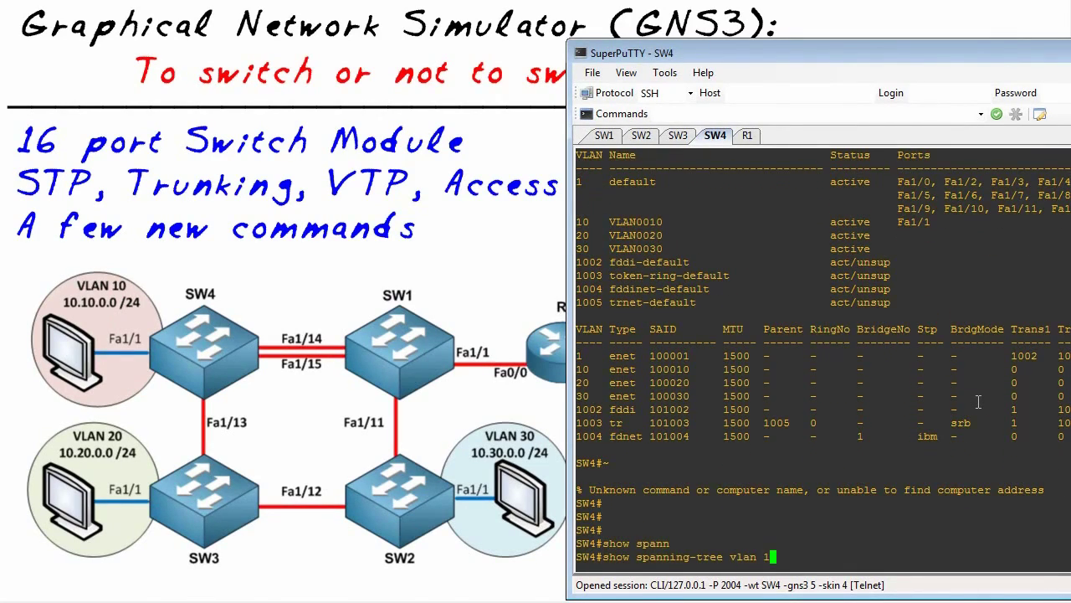
{"action": "key", "text": "Return"}
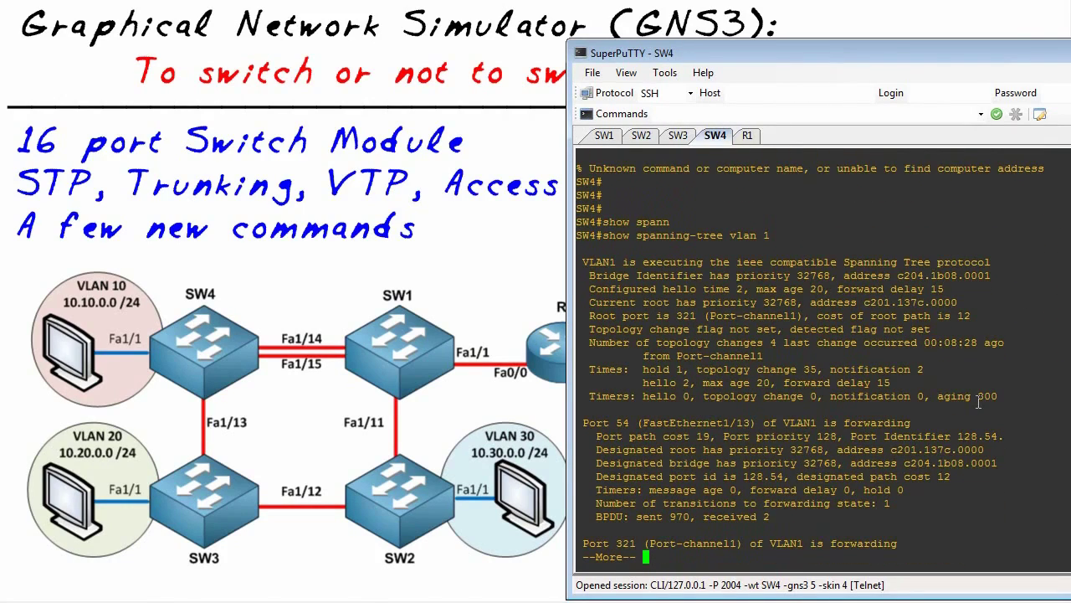
{"action": "key", "text": "q"}
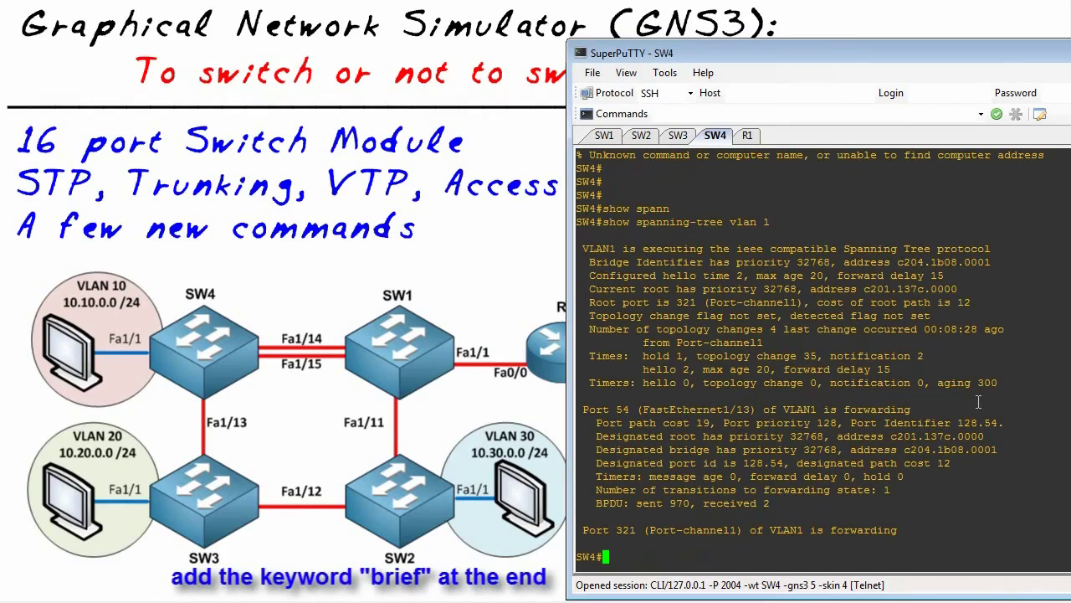
Rerun the command with 'brief' to get 'show spanning-tree vlan 1 brief'.
{"action": "key", "text": "Up"}
{"action": "type", "text": "brie"}
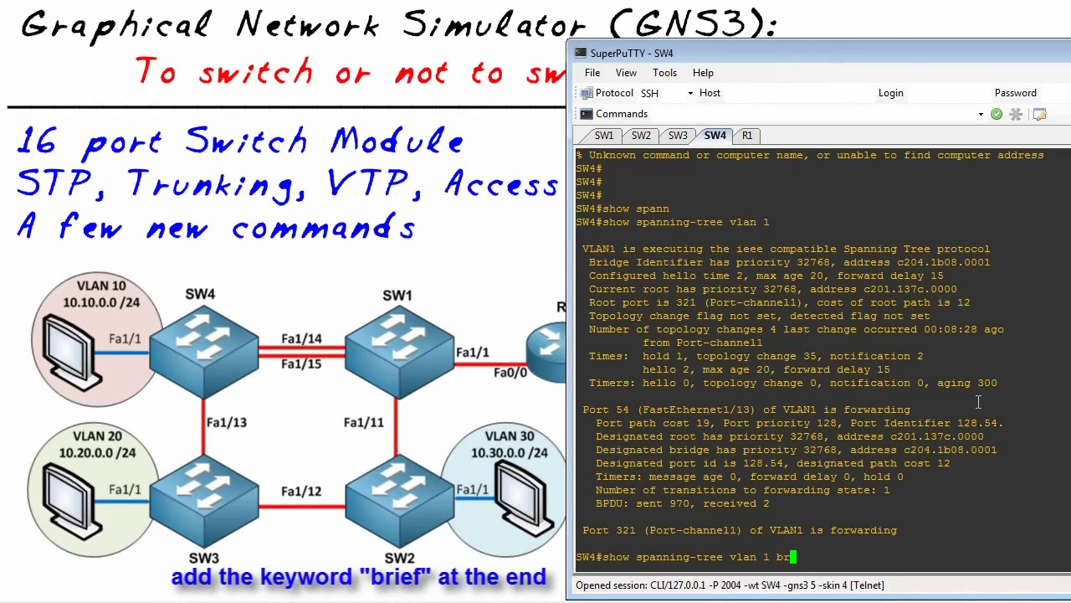
{"action": "key", "text": "Tab"}
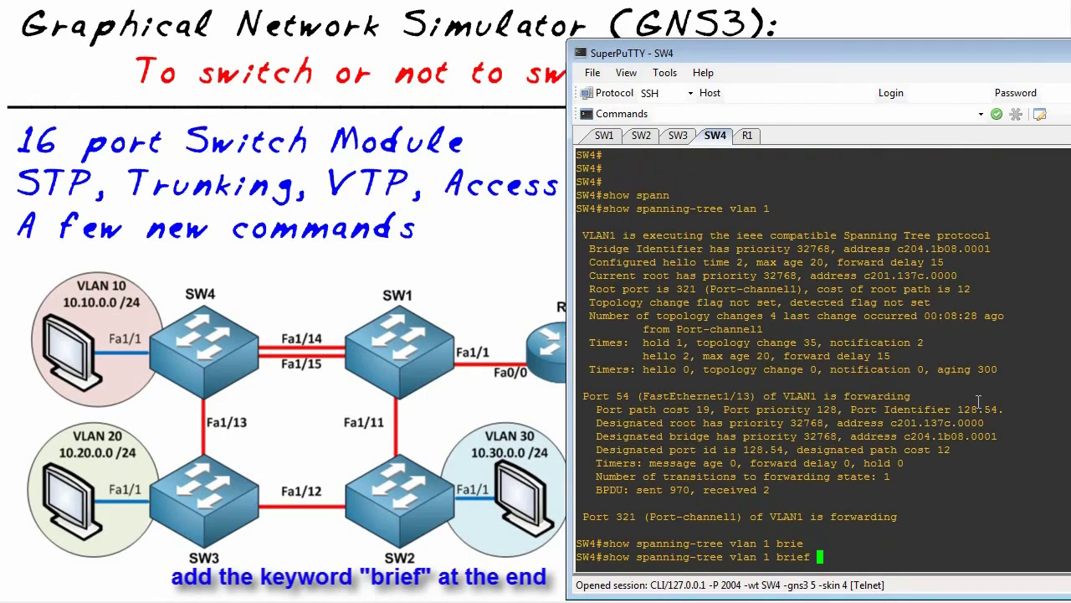
{"action": "key", "text": "Return"}
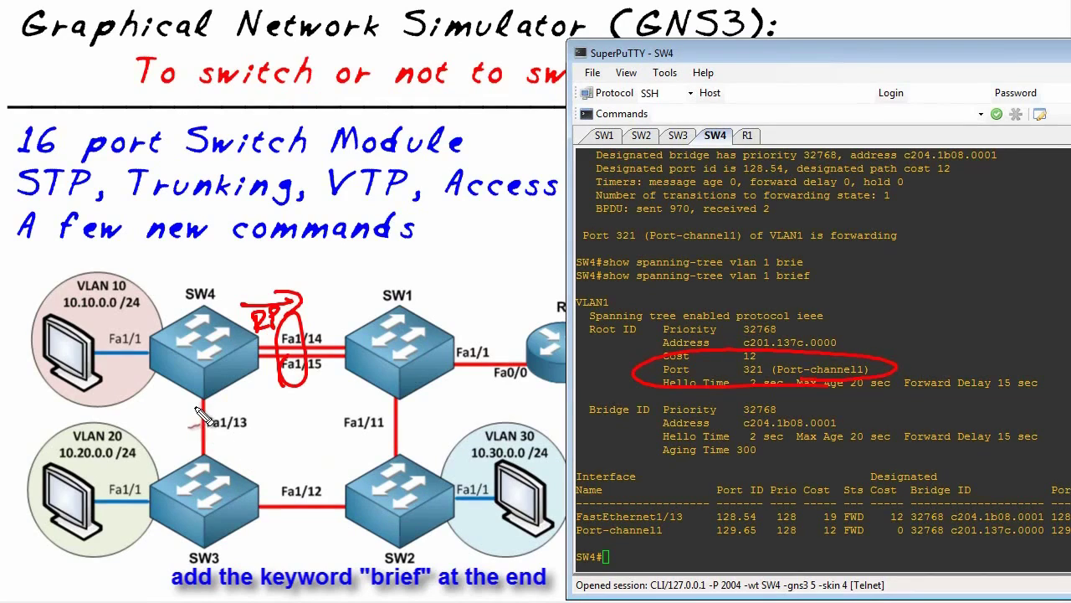
Mark Fa1/13 as the designated port on the network diagram.
{"action": "mouse_move", "coordinate": [195, 412]}
{"action": "left_mouse_down"}
{"action": "mouse_move", "coordinate": [189, 432]}
{"action": "mouse_move", "coordinate": [186, 417]}
{"action": "mouse_move", "coordinate": [159, 403]}
{"action": "mouse_move", "coordinate": [167, 422]}
{"action": "left_mouse_up"}
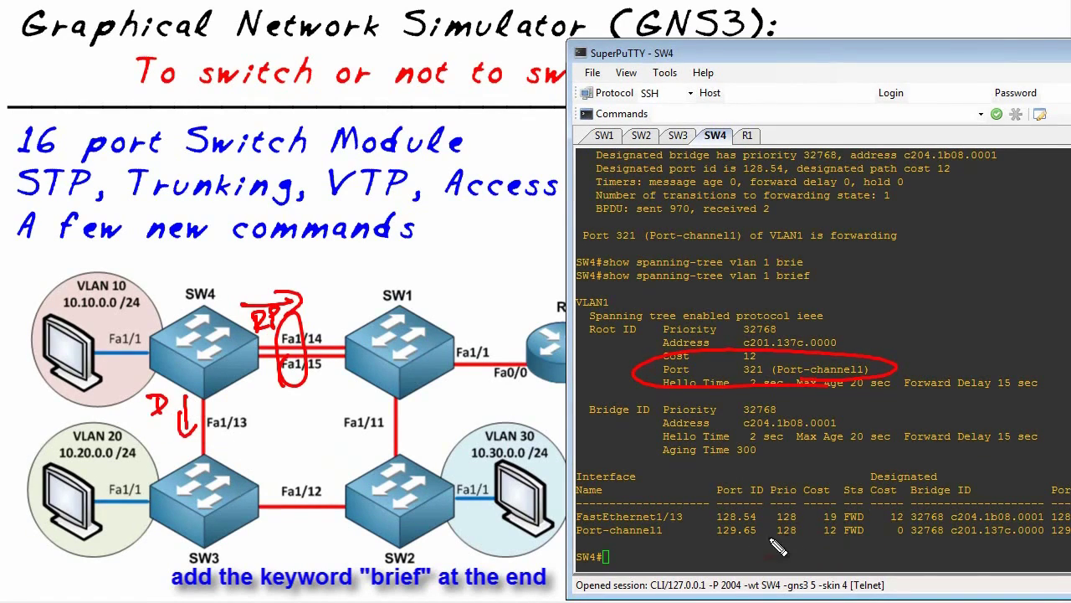
{"action": "left_click_drag", "start_coordinate": [381, 456], "coordinate": [390, 445]}
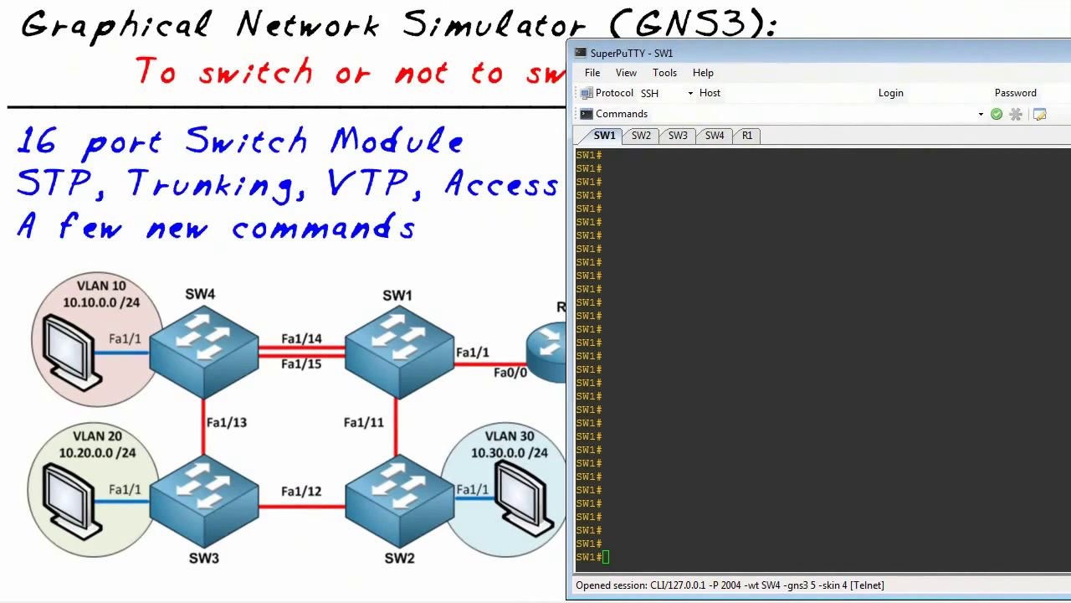
Circle the Fa1/14–Fa1/15 links on the diagram and run 'show etherchannel summary' on SW1.
{"action": "mouse_move", "coordinate": [265, 318]}
{"action": "left_mouse_down"}
{"action": "mouse_move", "coordinate": [313, 360]}
{"action": "mouse_move", "coordinate": [283, 400]}
{"action": "left_mouse_up"}
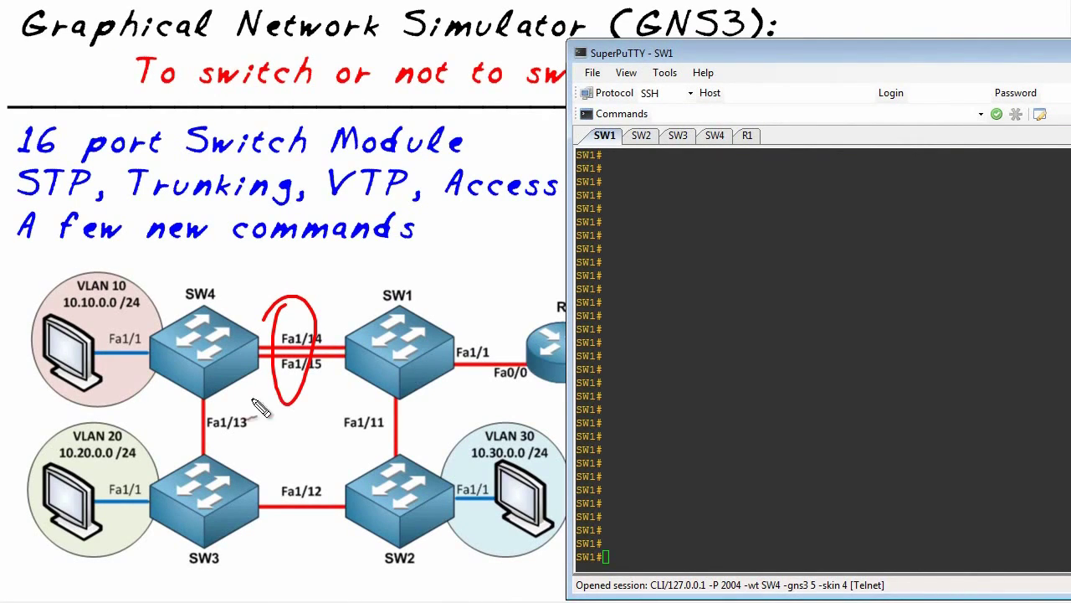
{"action": "key", "text": "Escape"}
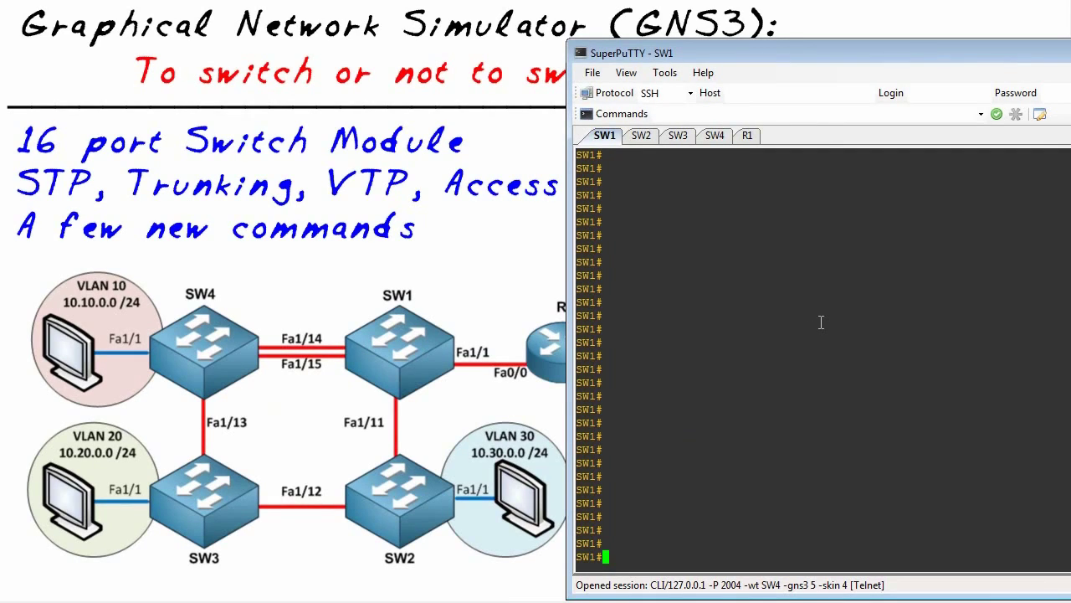
{"action": "type", "text": "show eth"}
{"action": "key", "text": "Tab"}
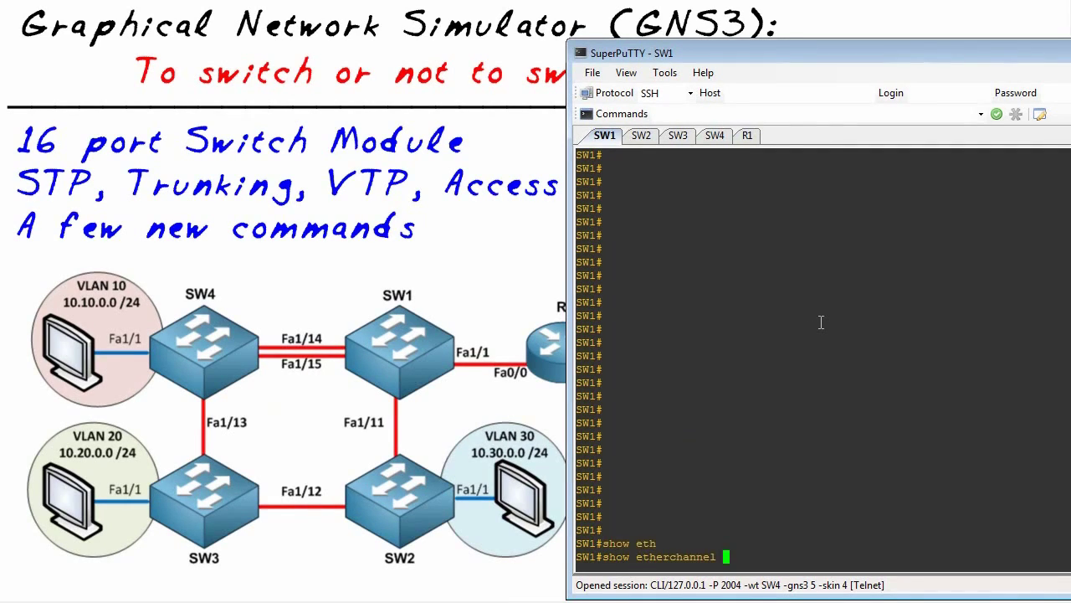
{"action": "type", "text": "?summ"}
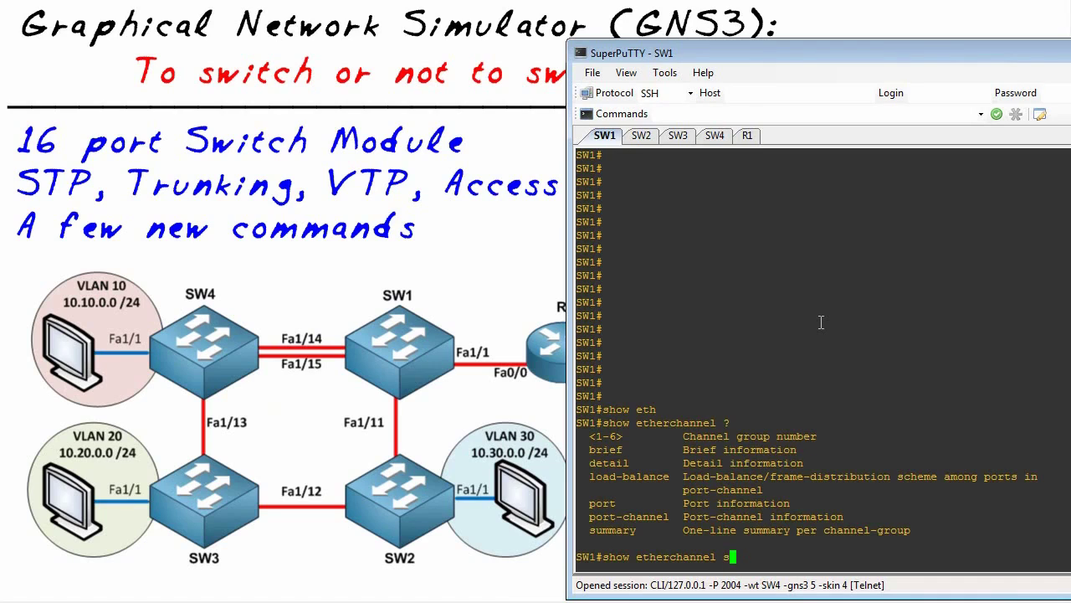
{"action": "key", "text": "Tab"}
{"action": "key", "text": "Return"}
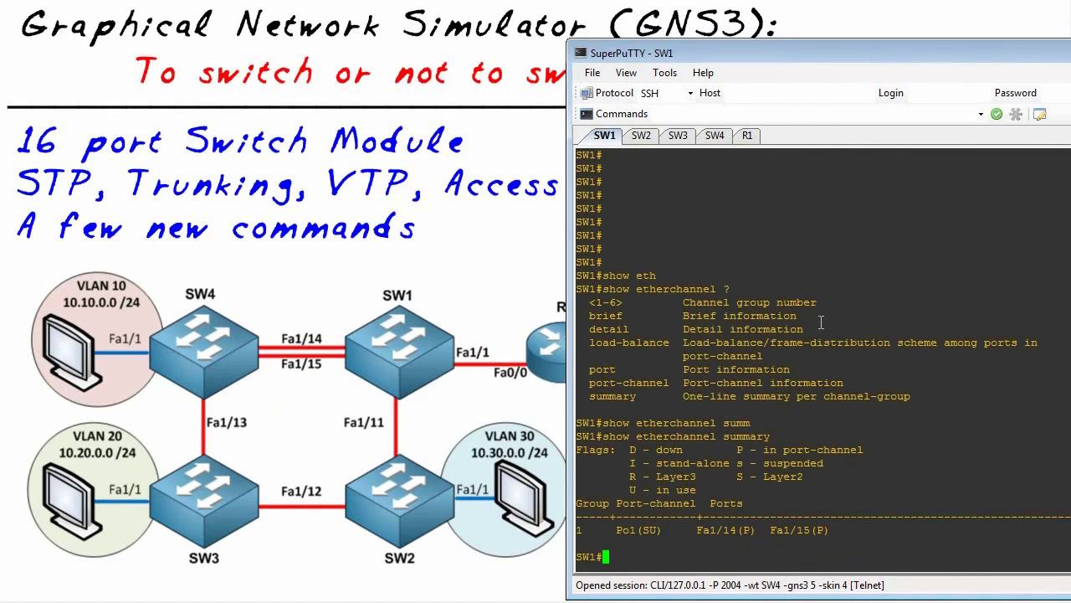
Run 'show etherchannel detail' on SW1, then enter global configuration mode with 'conf t'.
{"action": "key", "text": "Up"}
{"action": "key", "text": "BackSpace"}
{"action": "key", "text": "BackSpace"}
{"action": "key", "text": "BackSpace"}
{"action": "key", "text": "BackSpace"}
{"action": "key", "text": "BackSpace"}
{"action": "key", "text": "BackSpace"}
{"action": "key", "text": "BackSpace"}
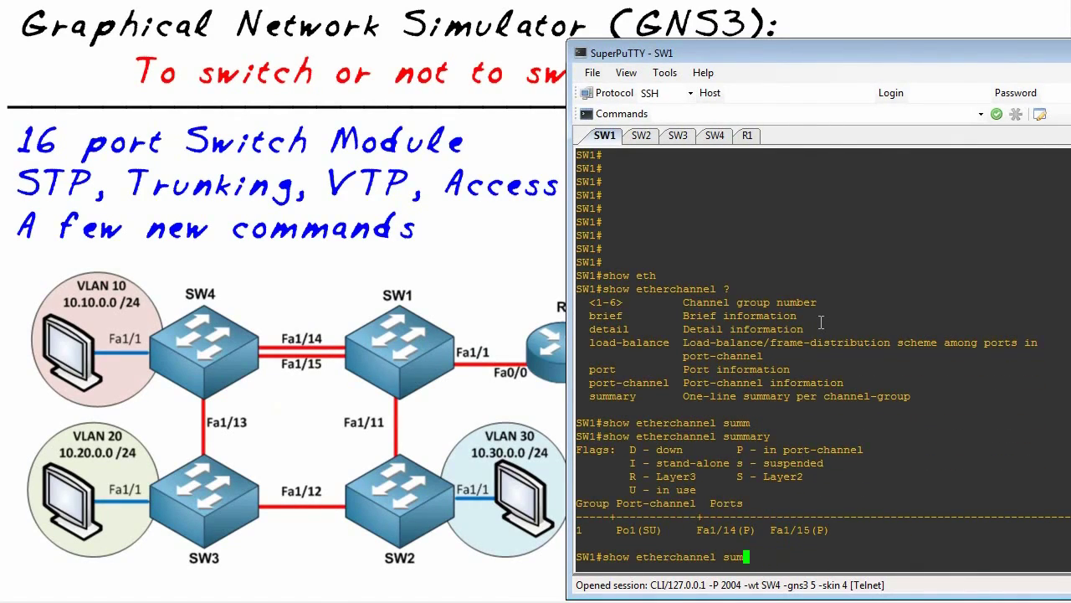
{"action": "type", "text": "de"}
{"action": "key", "text": "Tab"}
{"action": "key", "text": "Return"}
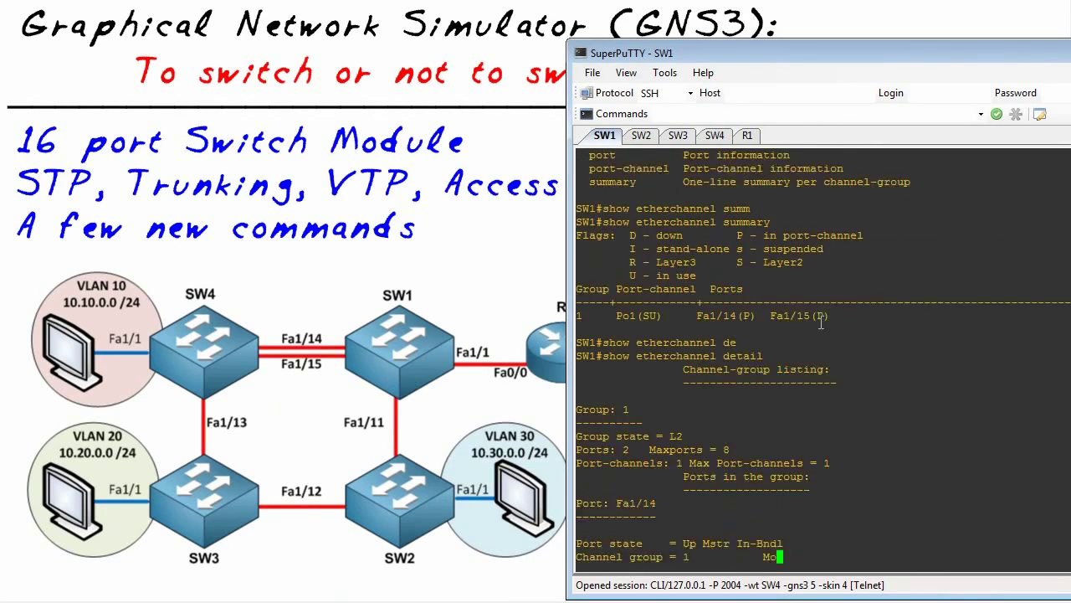
{"action": "key", "text": "space"}
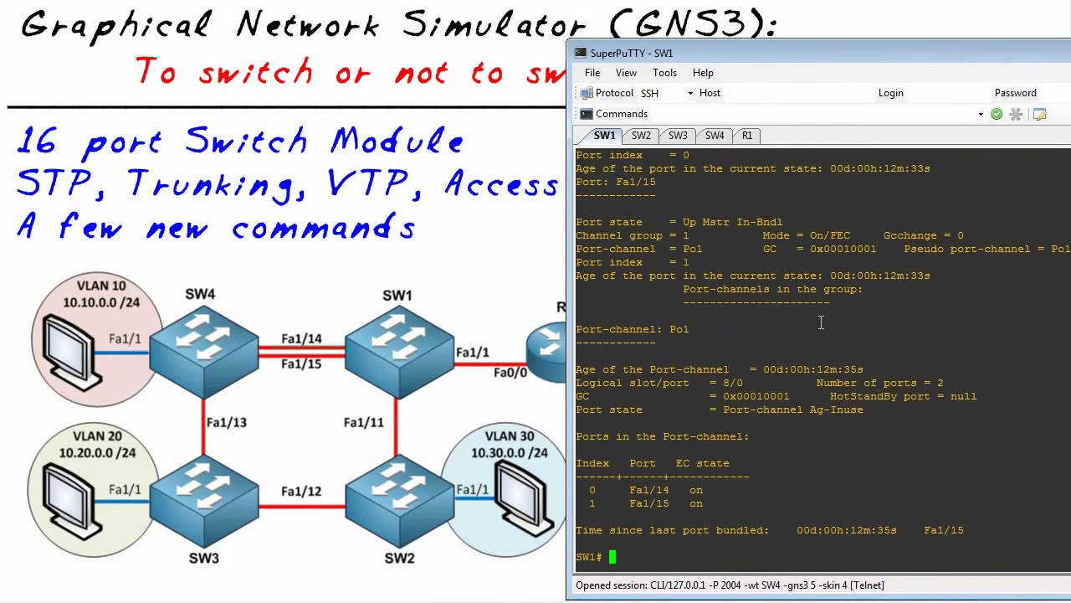
{"action": "type", "text": "conf t"}
{"action": "key", "text": "Return"}
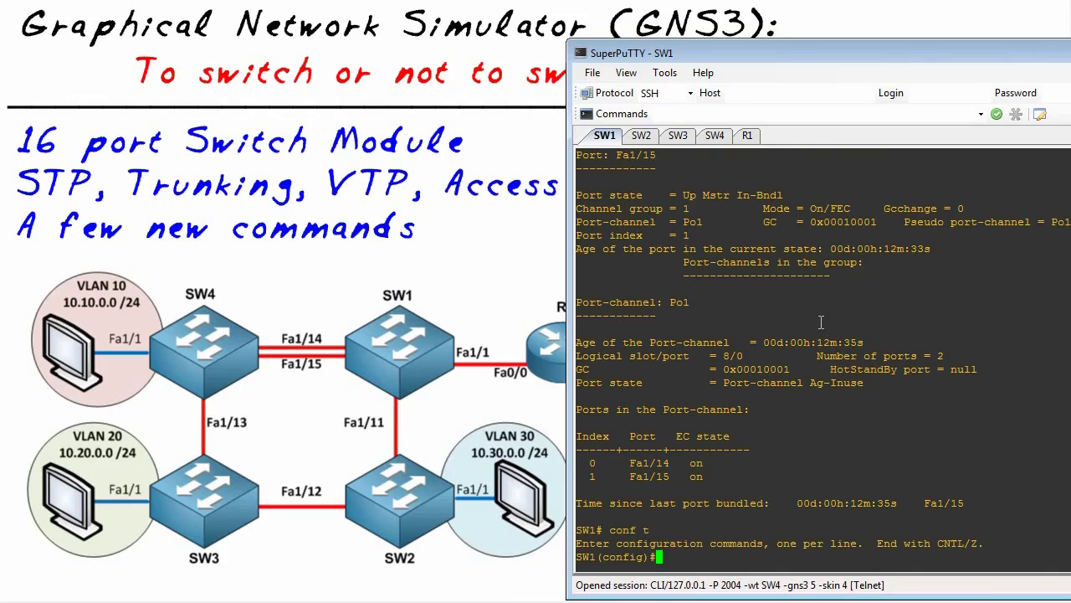
Enter 'port-channel load-balance ?' on SW1 to list dst-ip through src-mac methods.
{"action": "type", "text": "por"}
{"action": "key", "text": "Tab"}
{"action": "type", "text": "?"}
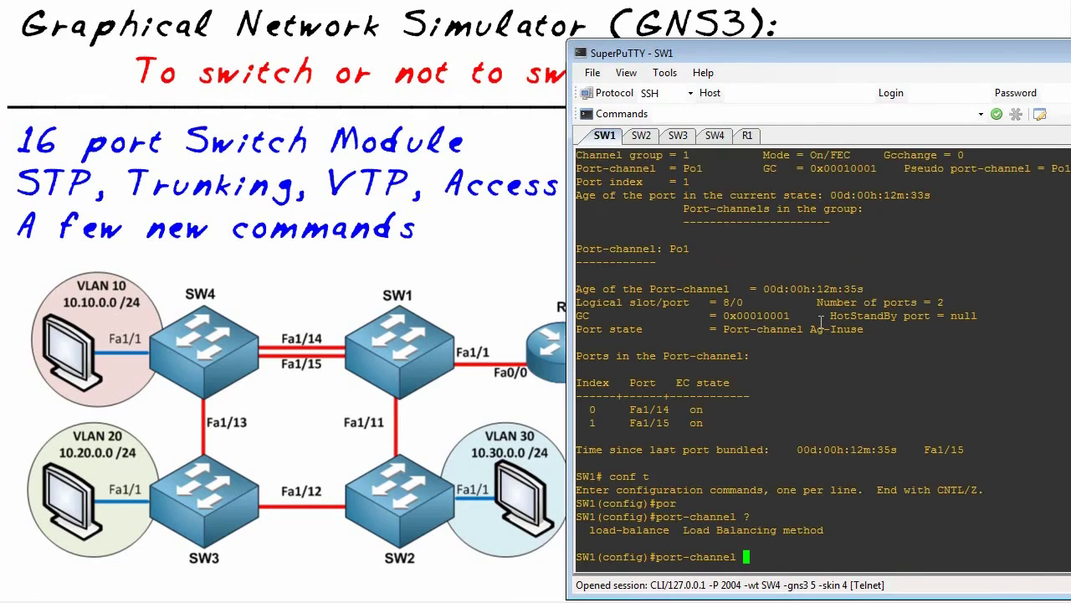
{"action": "type", "text": "lo"}
{"action": "key", "text": "Tab"}
{"action": "type", "text": "?"}
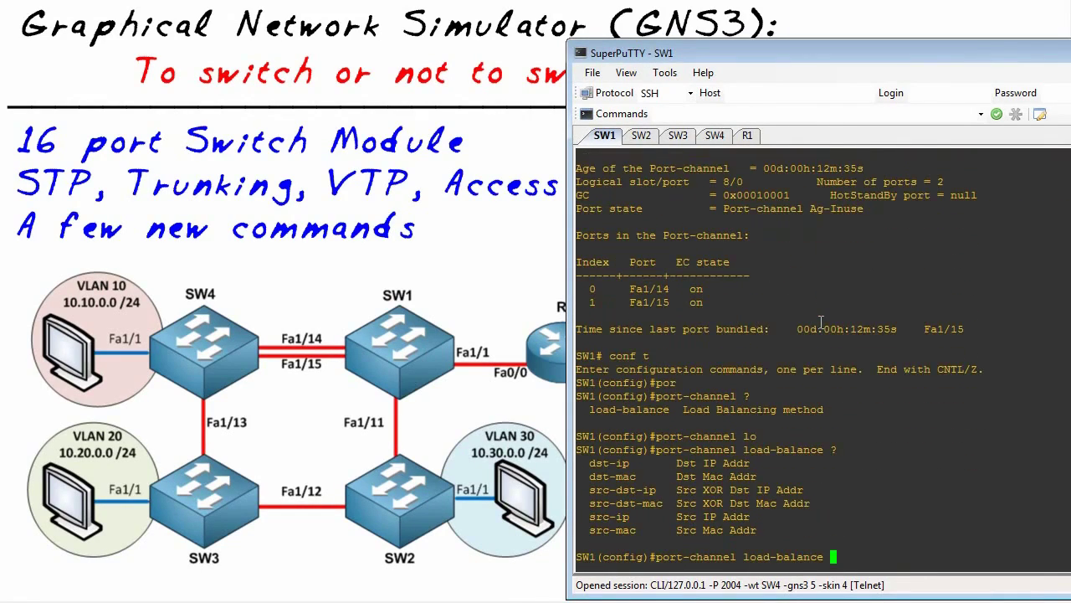